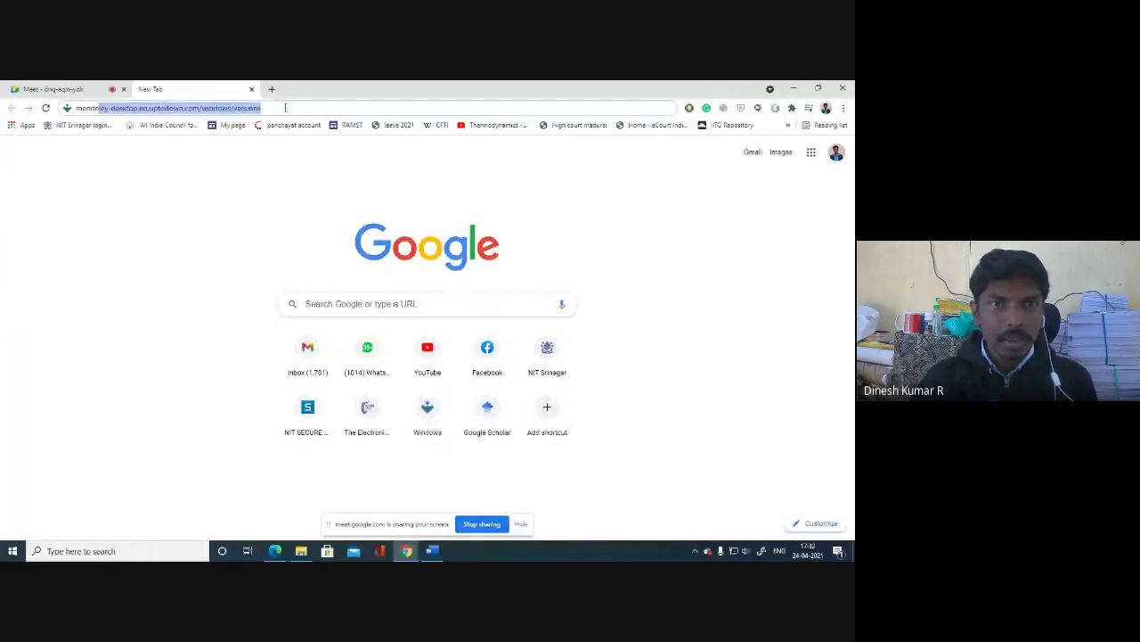
Go to uptodown's Mendeley Desktop older-versions page via the address bar autocomplete.
left_click(286, 107)
left_click_drag(268, 108, 200, 108)
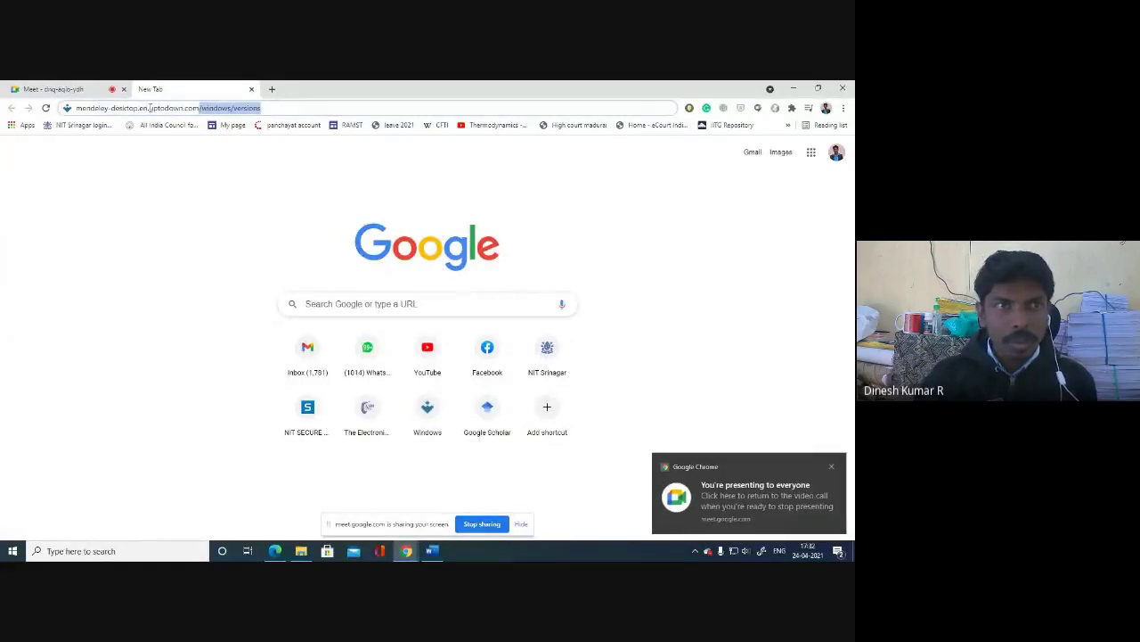
left_click(149, 108)
type("mende")
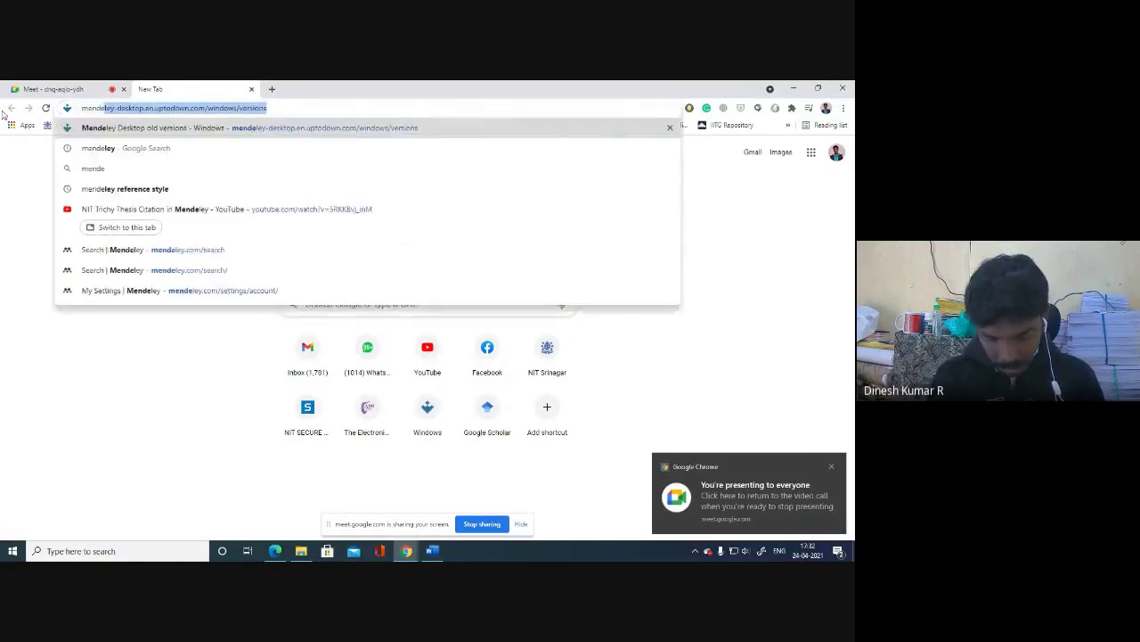
type("ly")
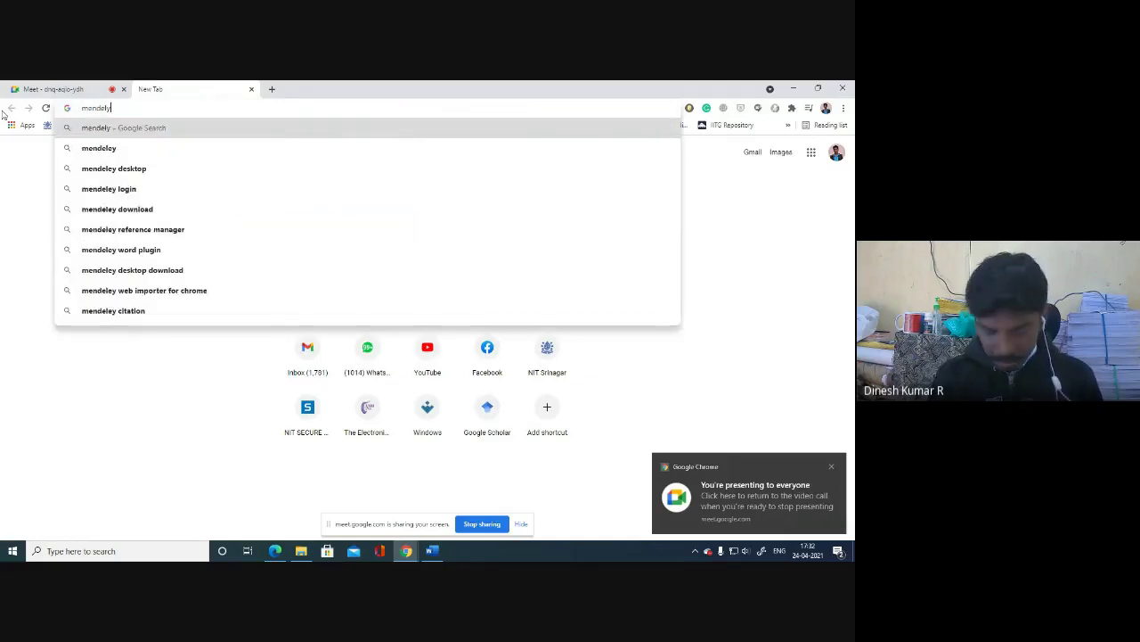
key("BackSpace")
type("ey")
key("Return")
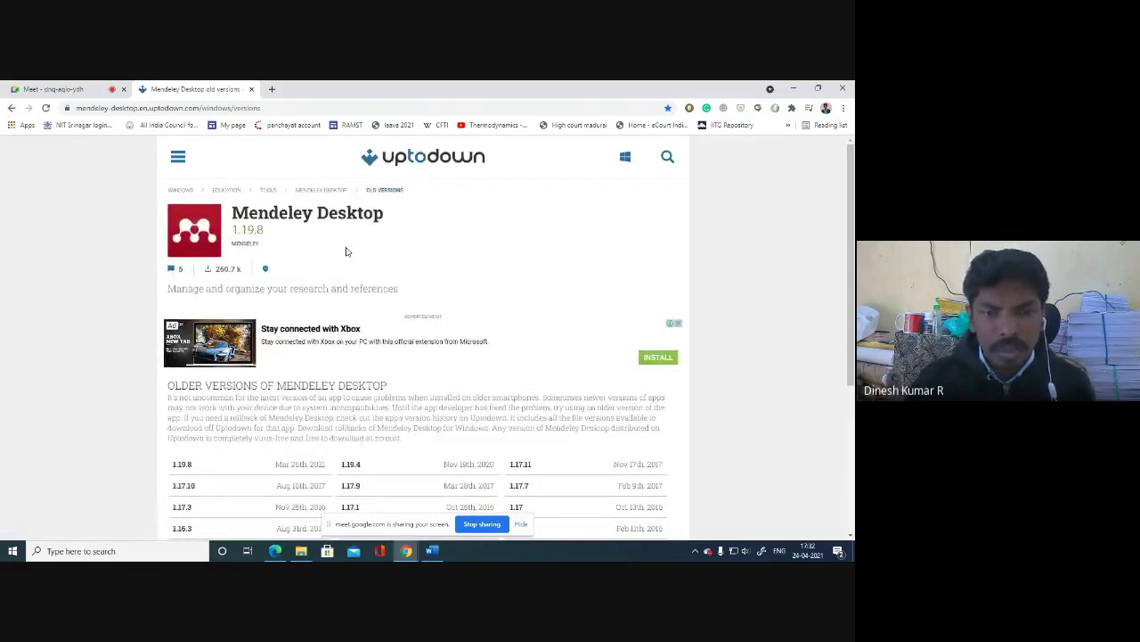
Open the download page for Mendeley Desktop version 1.19.8 from the versions table.
scroll(375, 355, "down", 1)
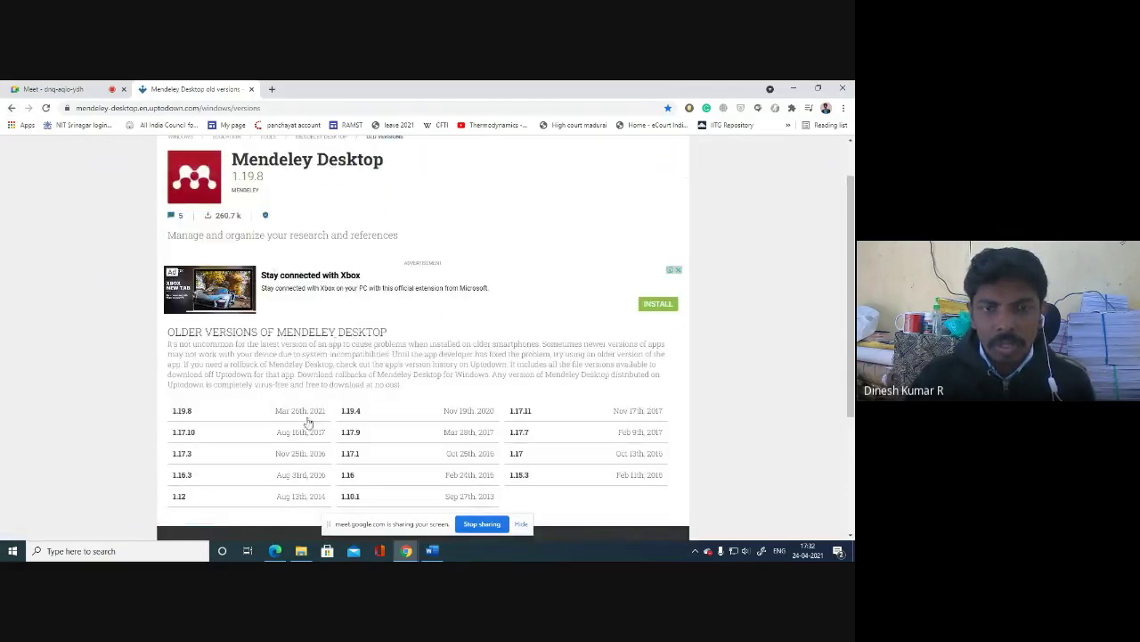
scroll(296, 331, "up", 1)
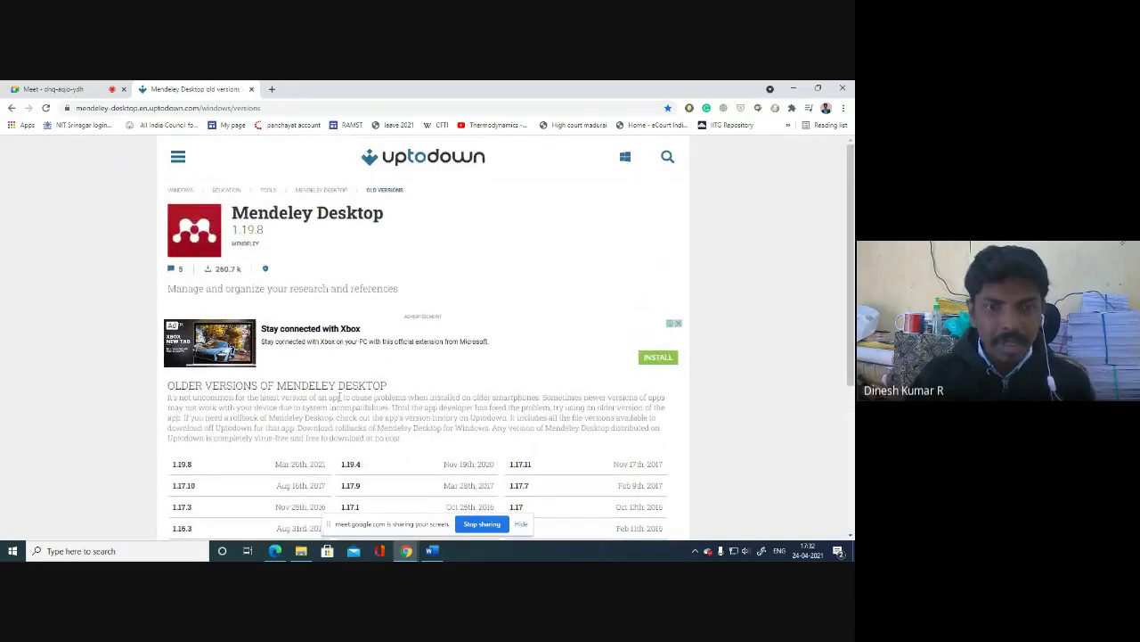
scroll(617, 425, "down", 1)
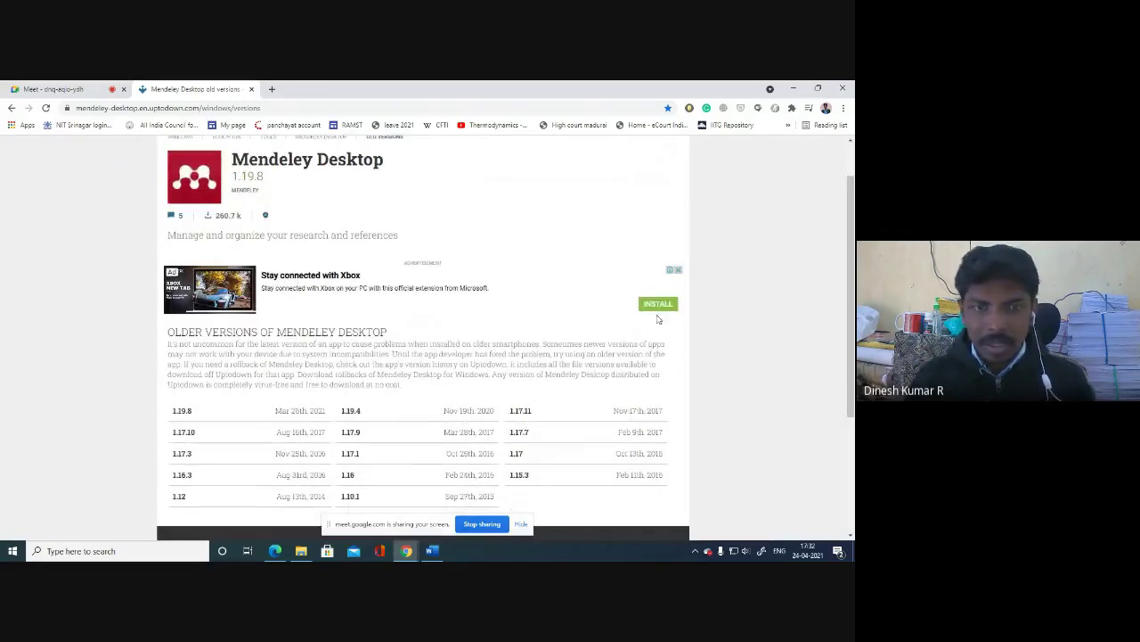
scroll(350, 406, "down", 1)
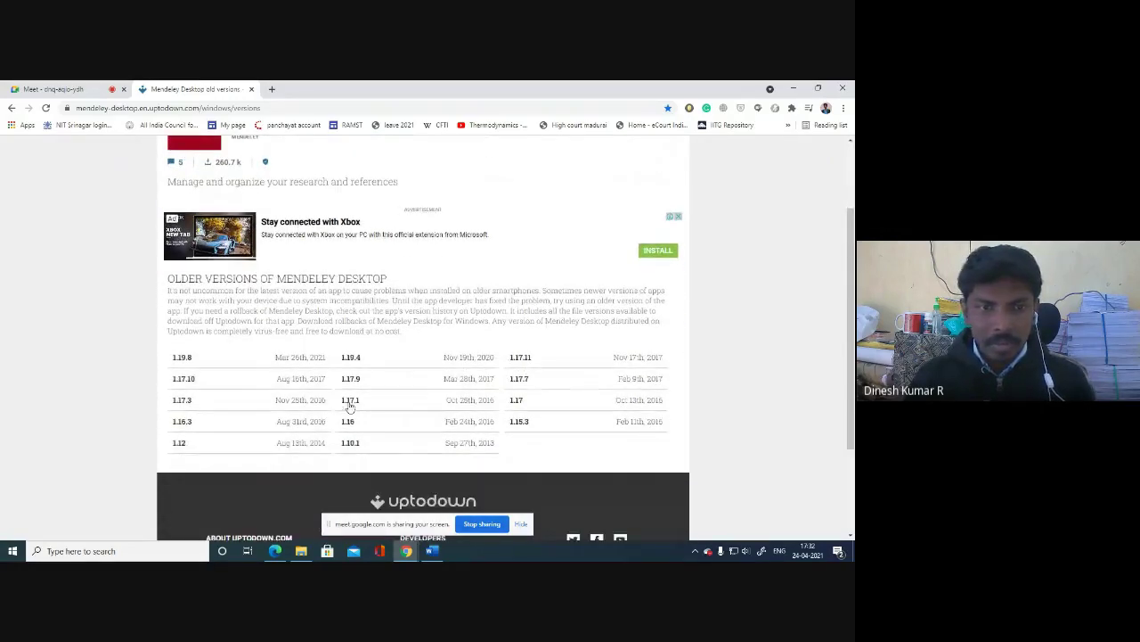
left_click(296, 360)
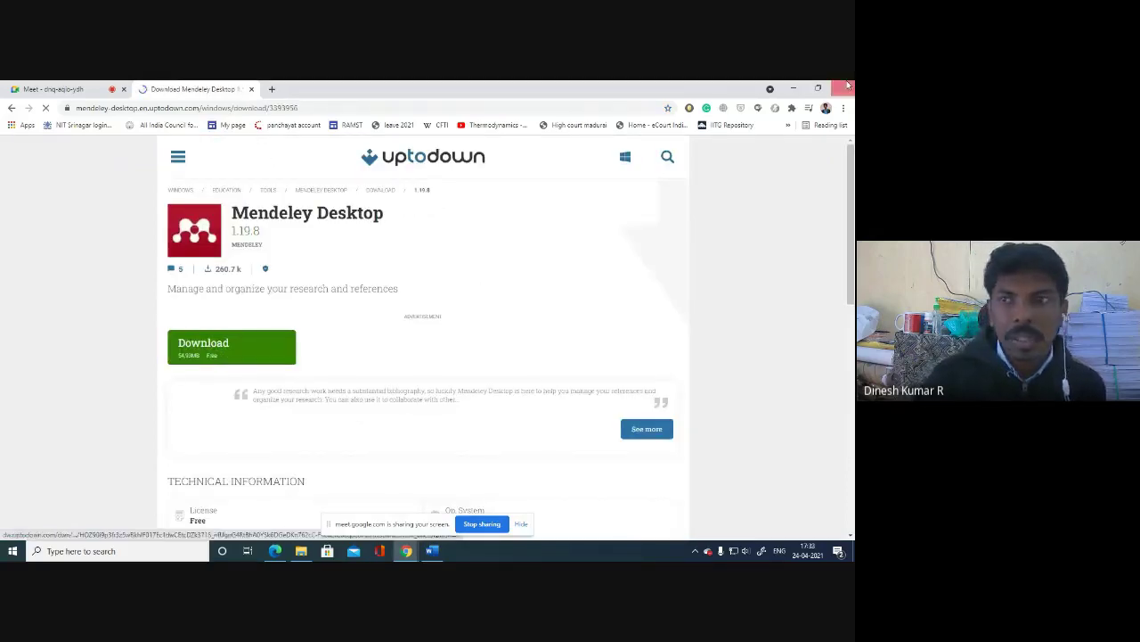
Minimize both Chrome windows and Word to reveal the desktop.
left_click(793, 89)
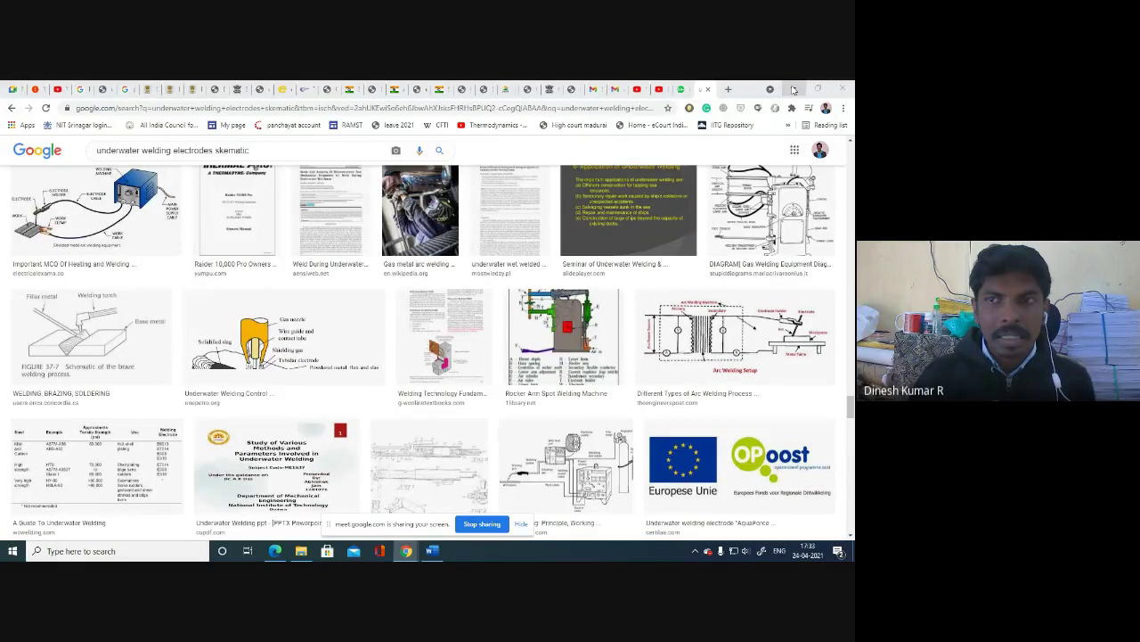
left_click(793, 89)
left_click(793, 89)
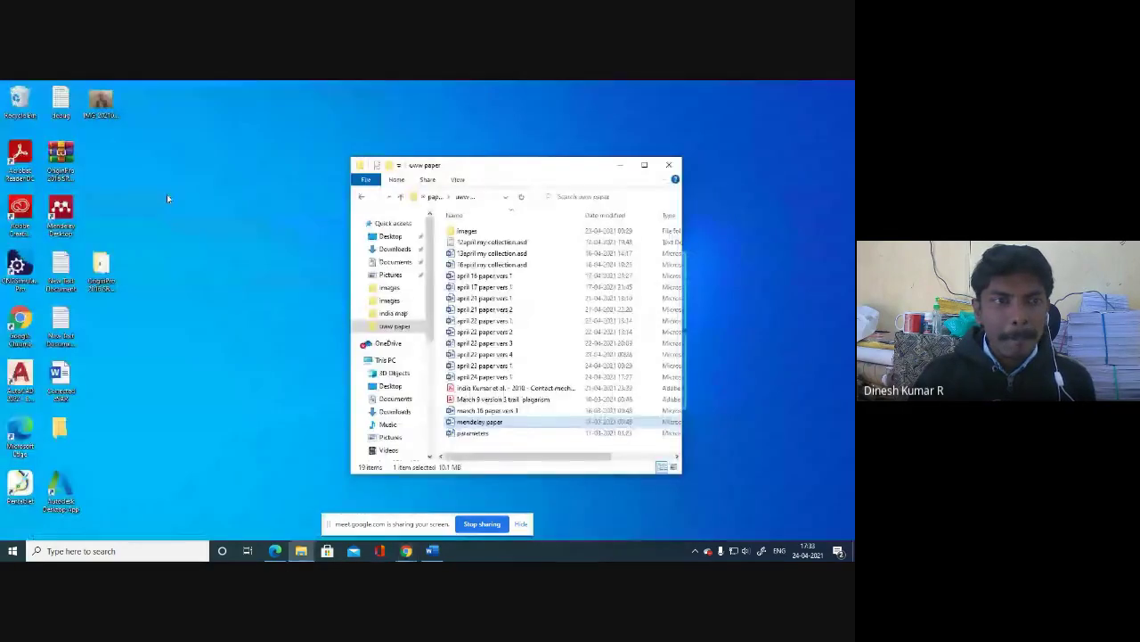
Launch Mendeley Desktop from its desktop shortcut and restore the uaw paper folder window.
double_click(52, 214)
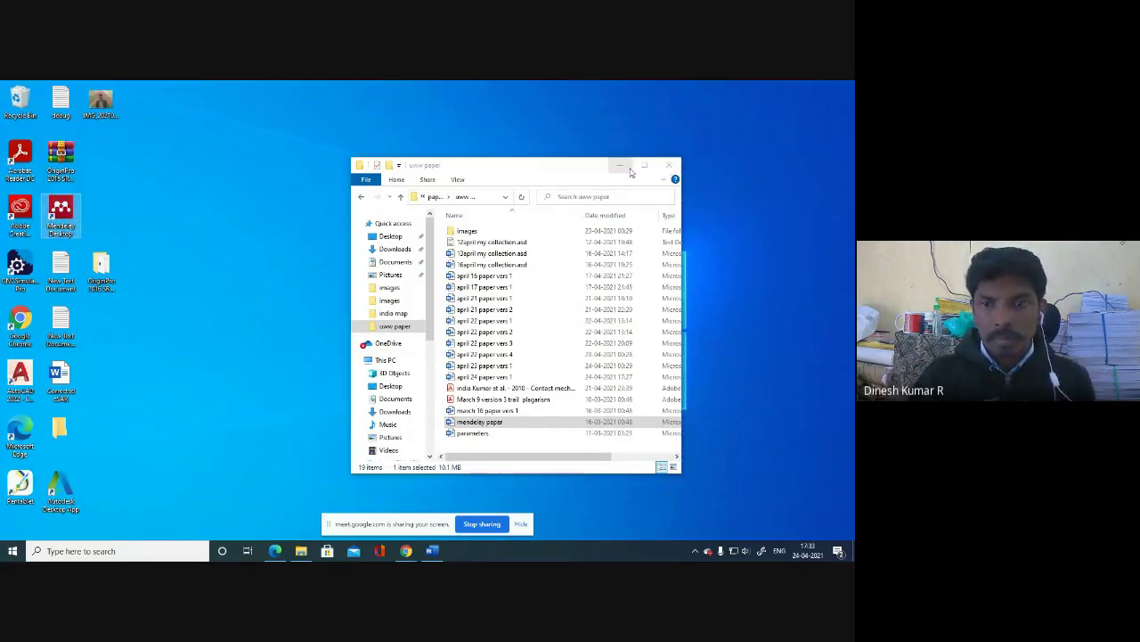
left_click(628, 169)
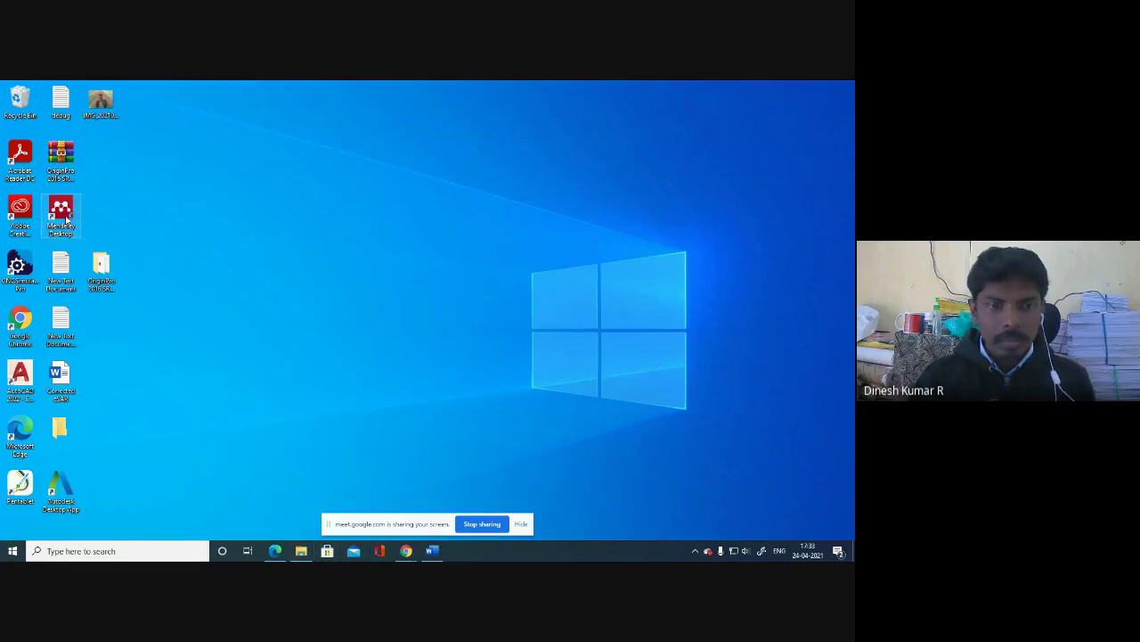
left_click(62, 219)
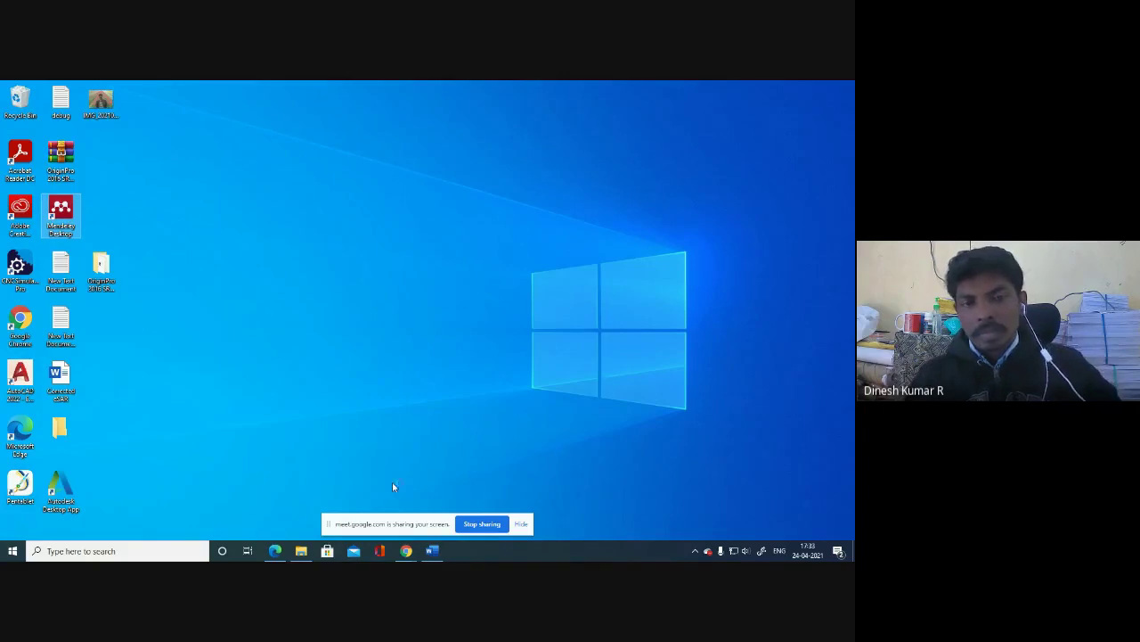
left_click(300, 555)
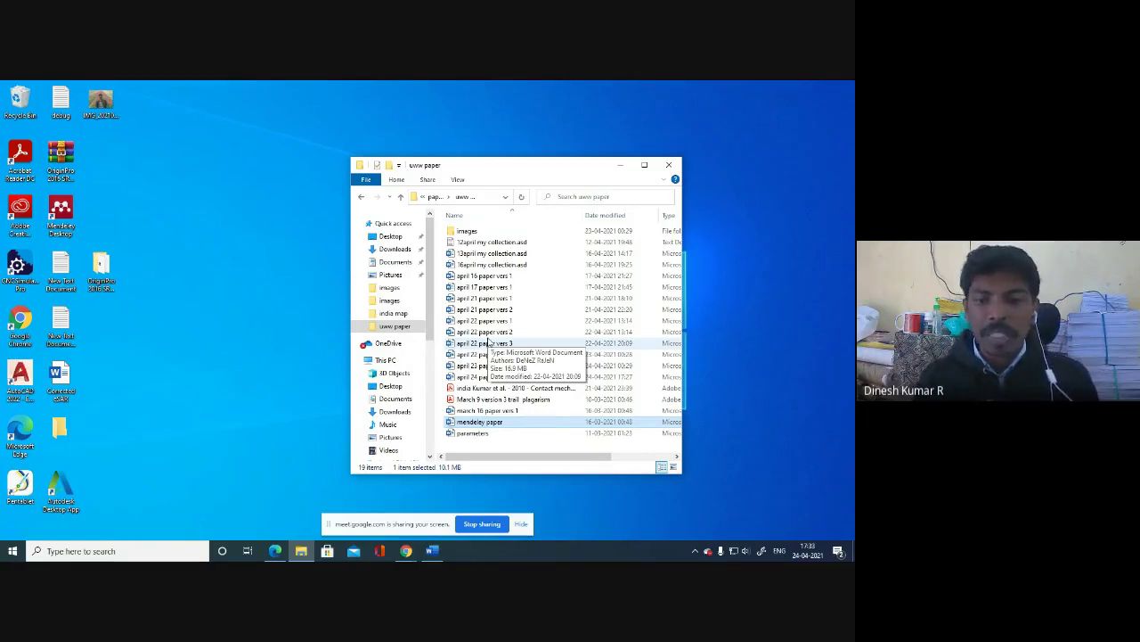
Relaunch Mendeley Desktop and dismiss the 'Mendeley Desktop Running' notice with OK.
double_click(60, 214)
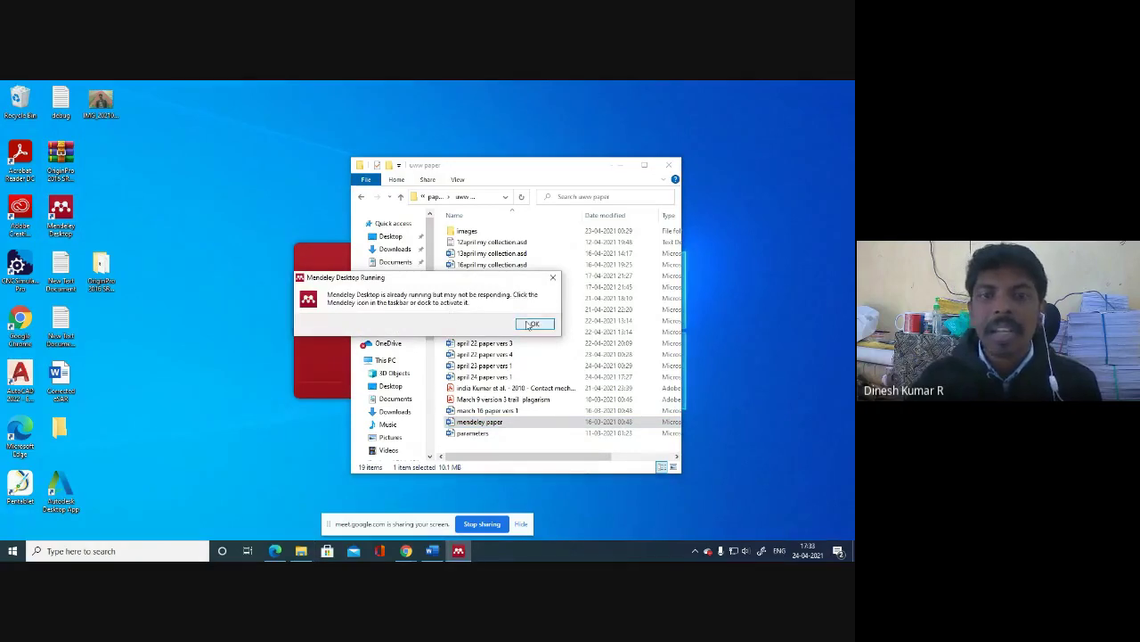
left_click(535, 324)
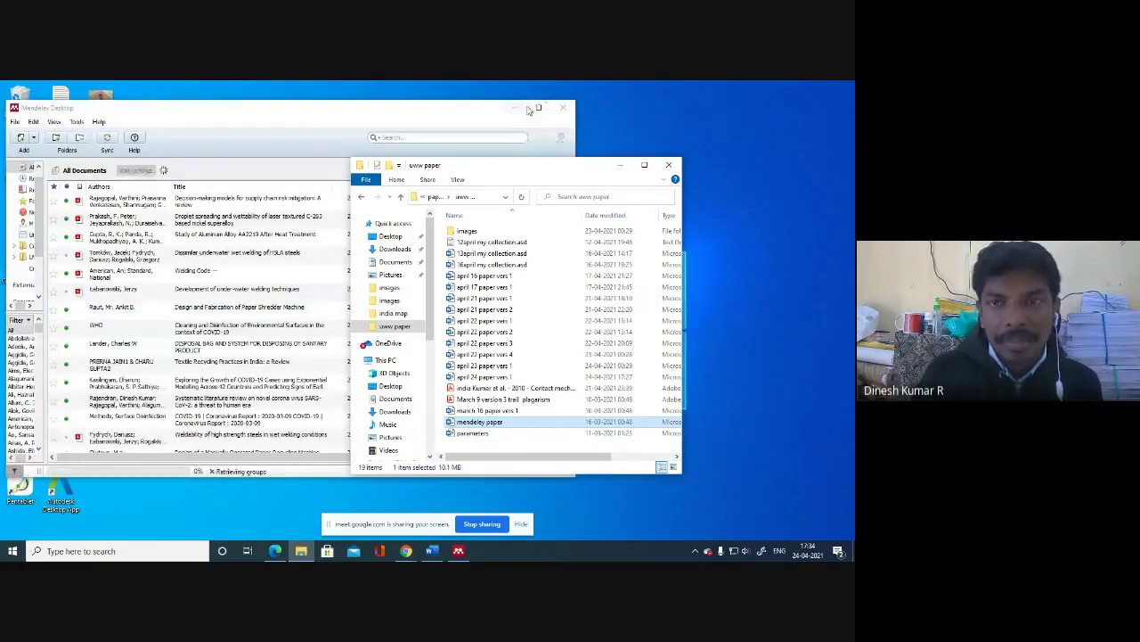
Maximize the Mendeley window and open the Add Files dialog from the toolbar.
left_click(538, 108)
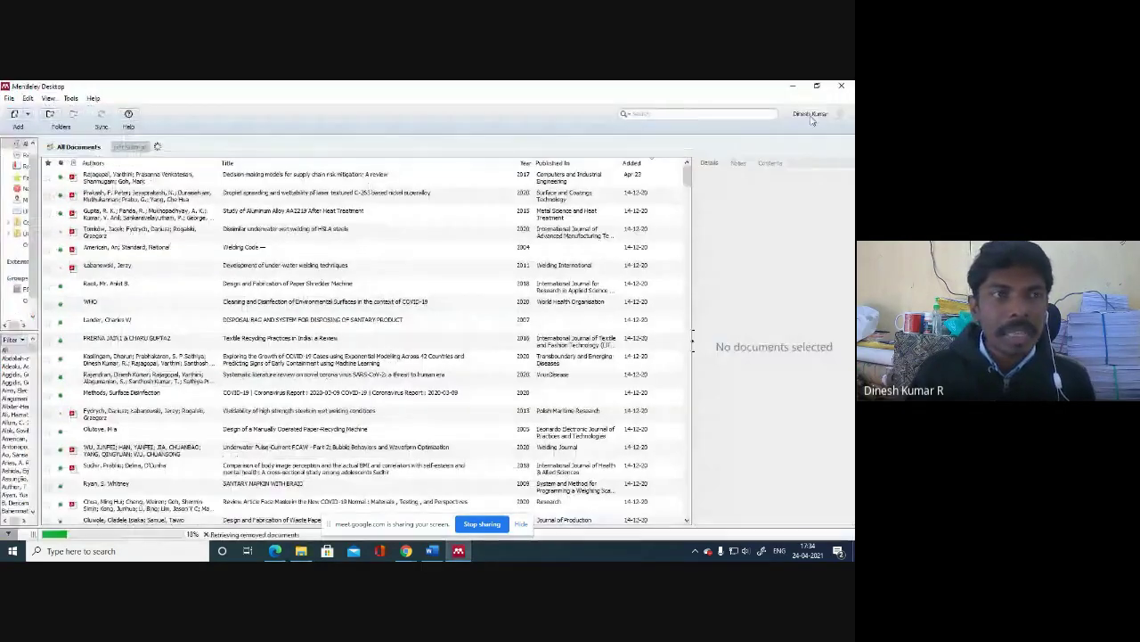
left_click(9, 98)
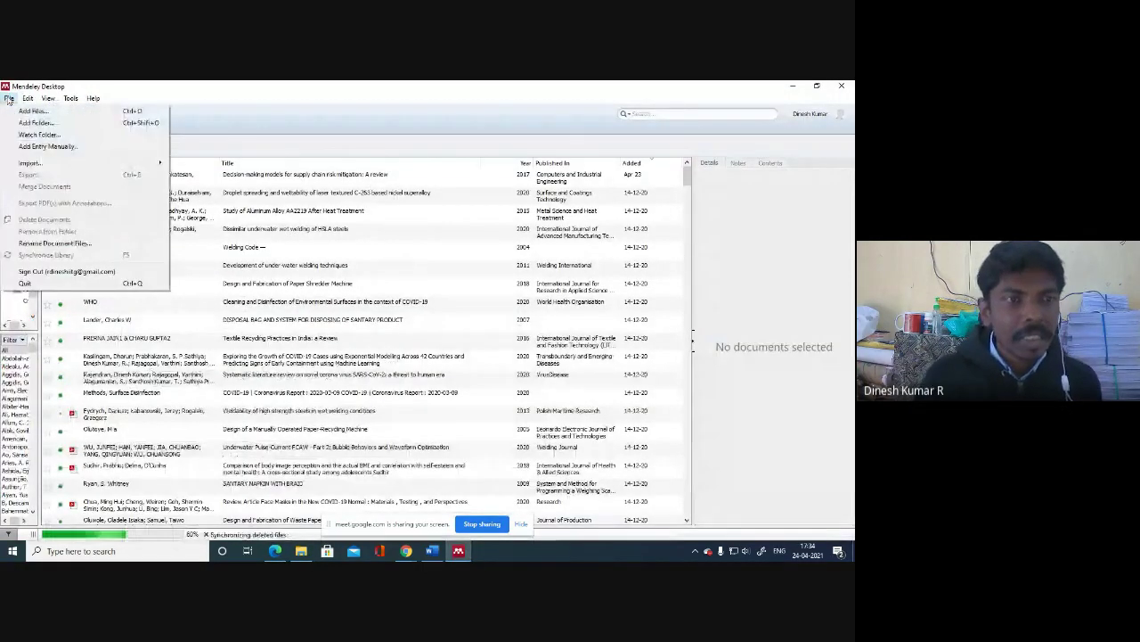
left_click(285, 117)
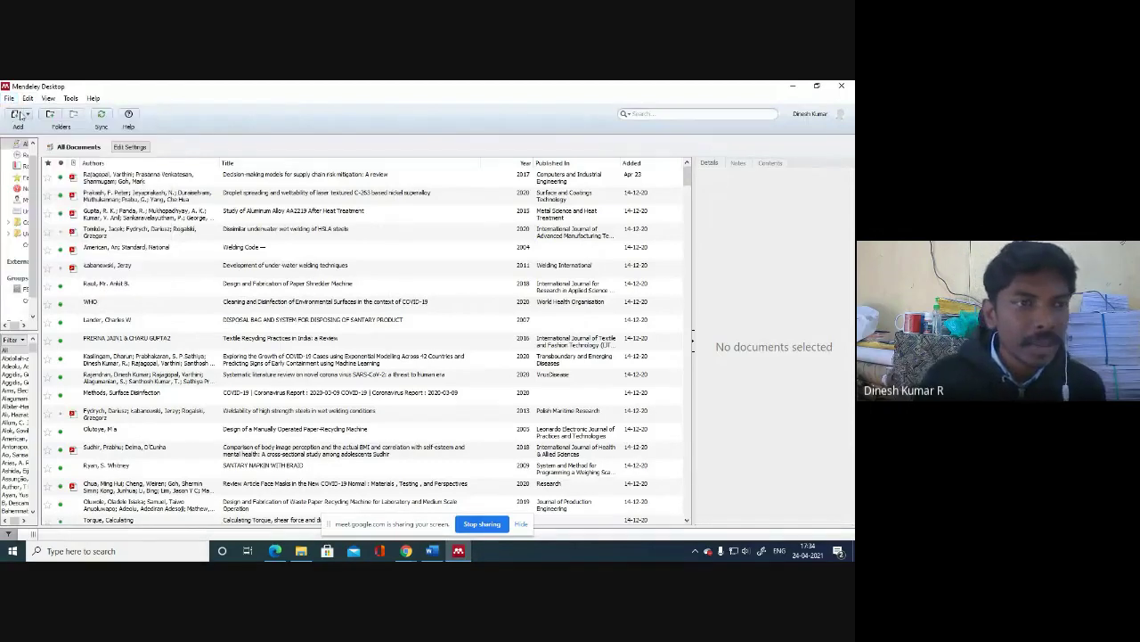
left_click(14, 116)
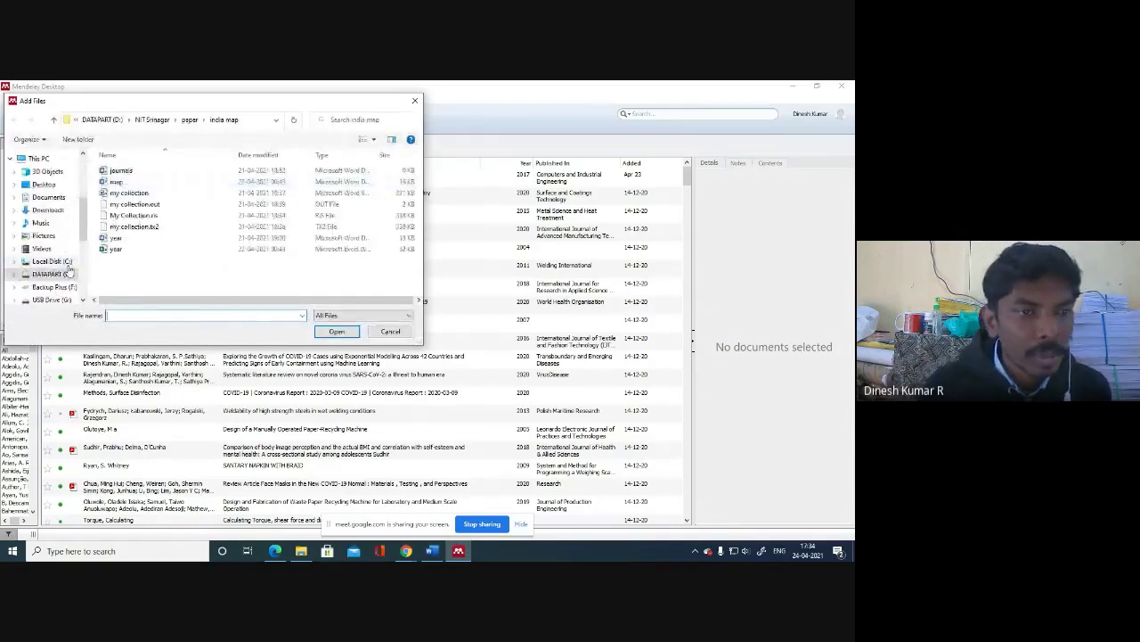
Add the HumaNITy 2016 PDF from Downloads to the library and sync with Mendeley Web.
scroll(63, 241, "up", 4)
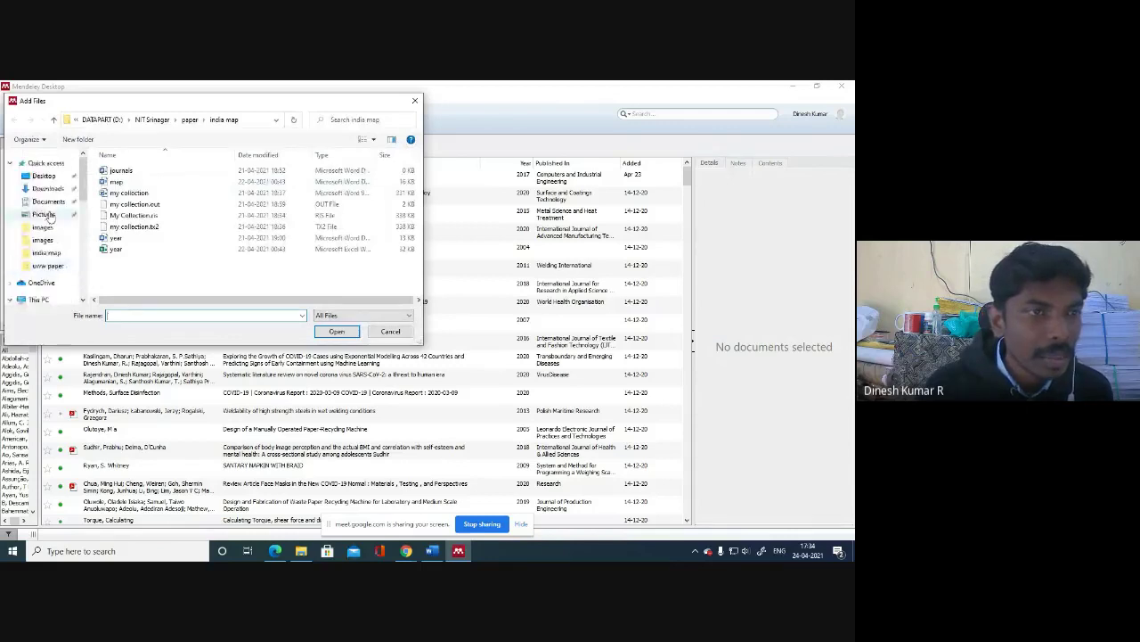
left_click(48, 188)
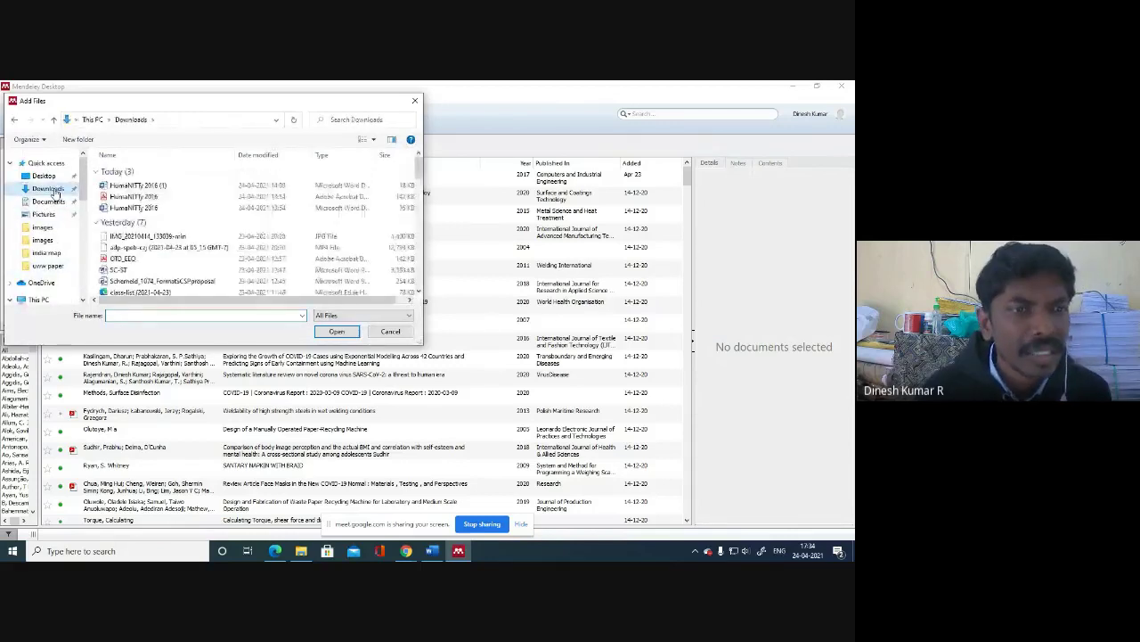
left_click(133, 196)
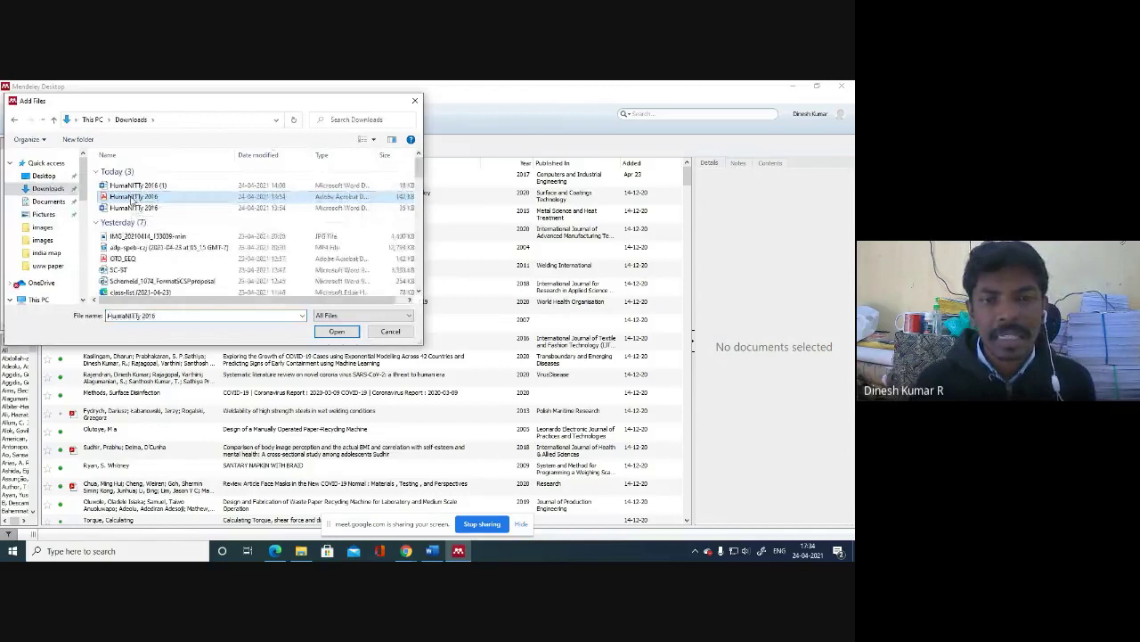
left_click(339, 332)
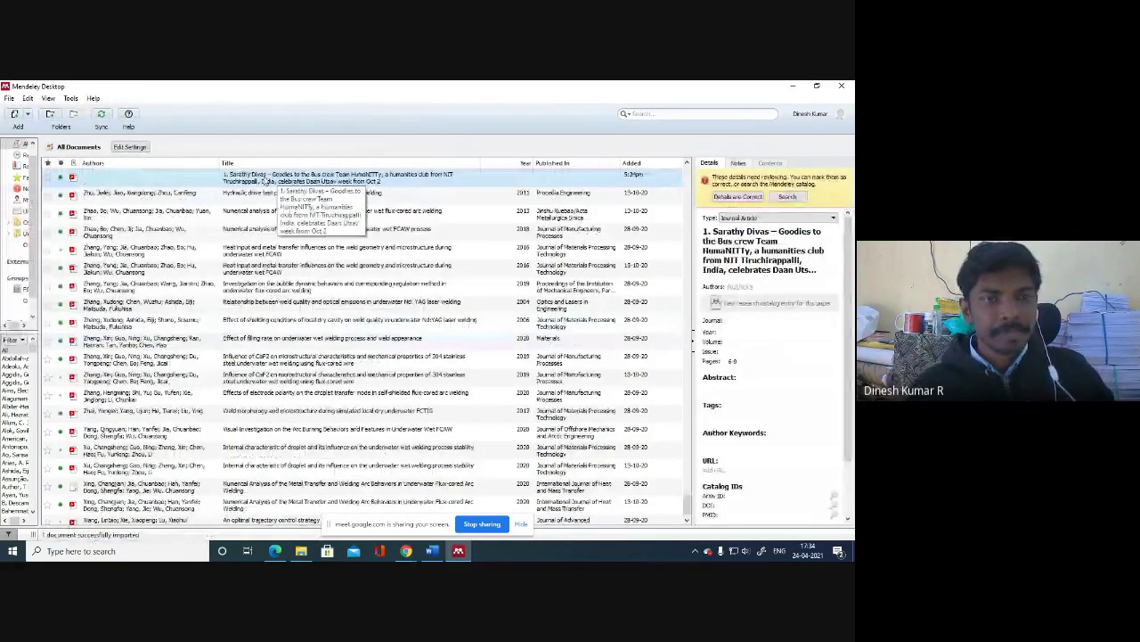
left_click(101, 119)
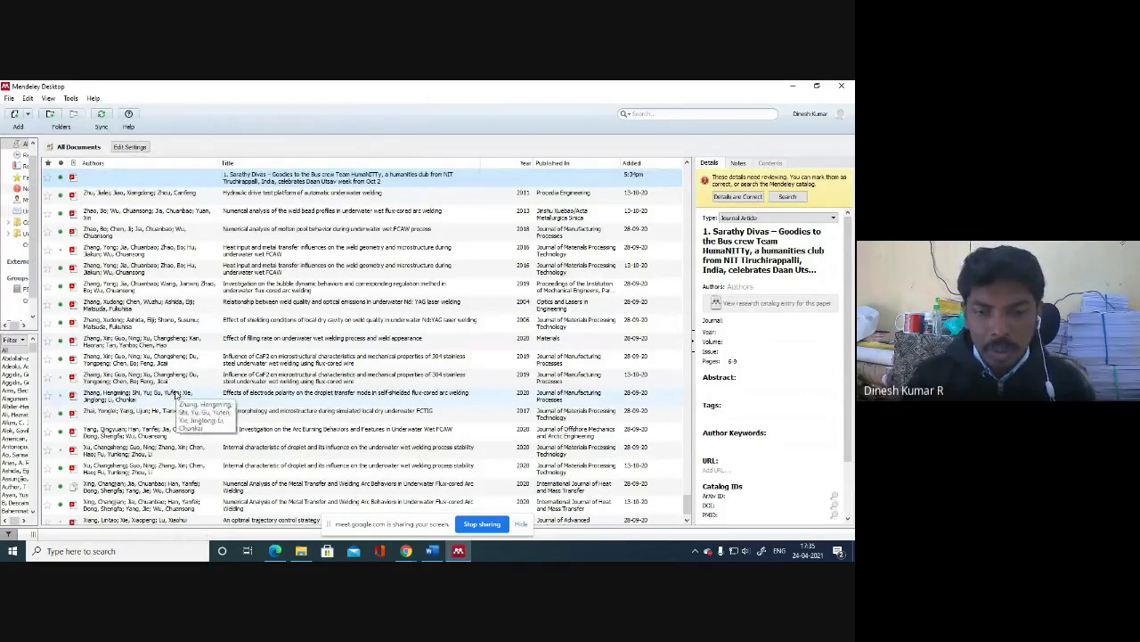
left_click(437, 553)
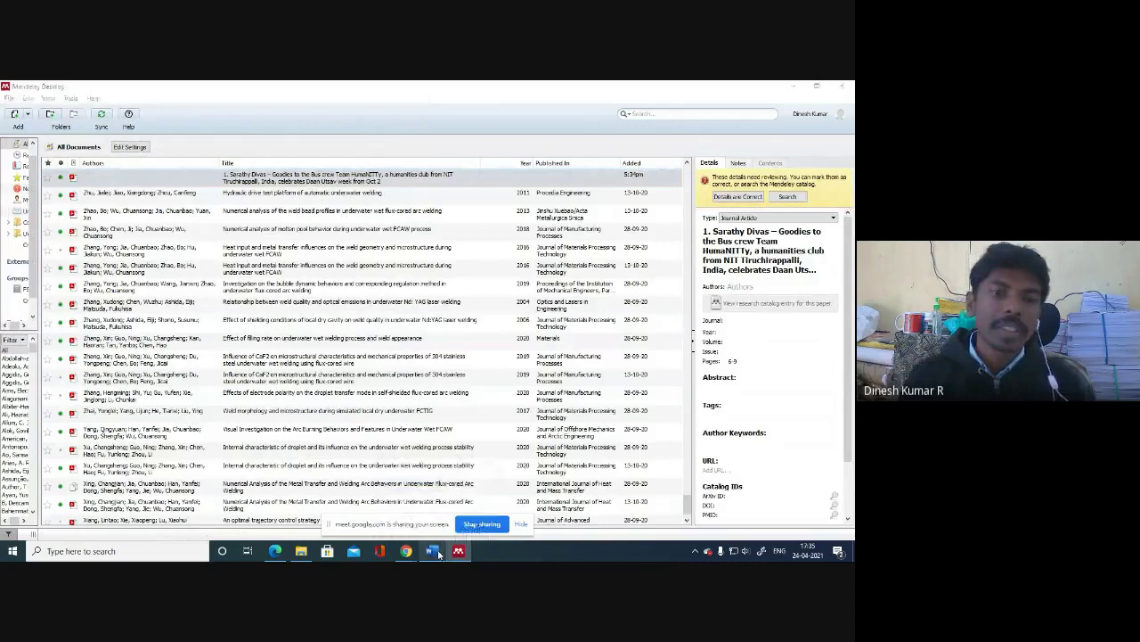
Bring up the mendeley paper document in Word and scroll through its Introduction.
left_click(437, 553)
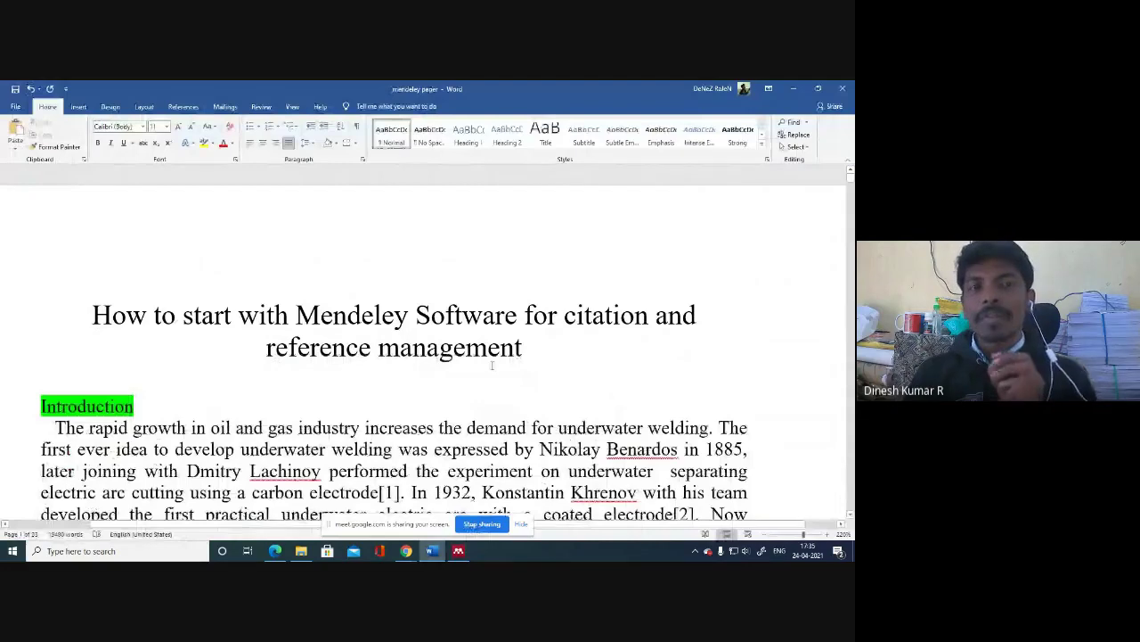
scroll(492, 366, "down", 5)
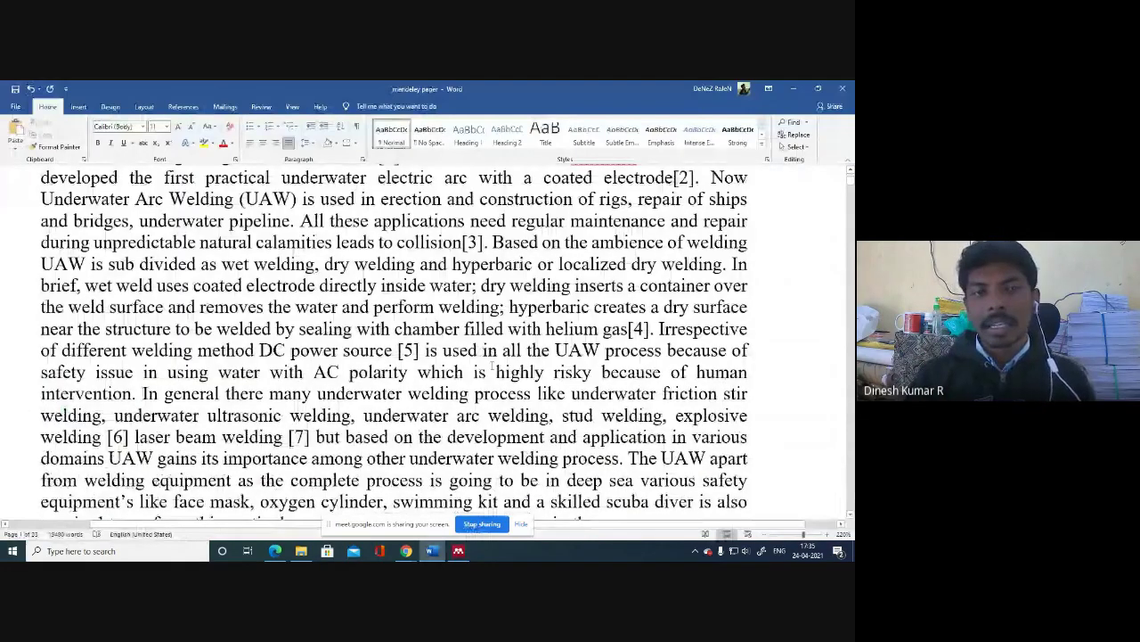
scroll(492, 366, "up", 2)
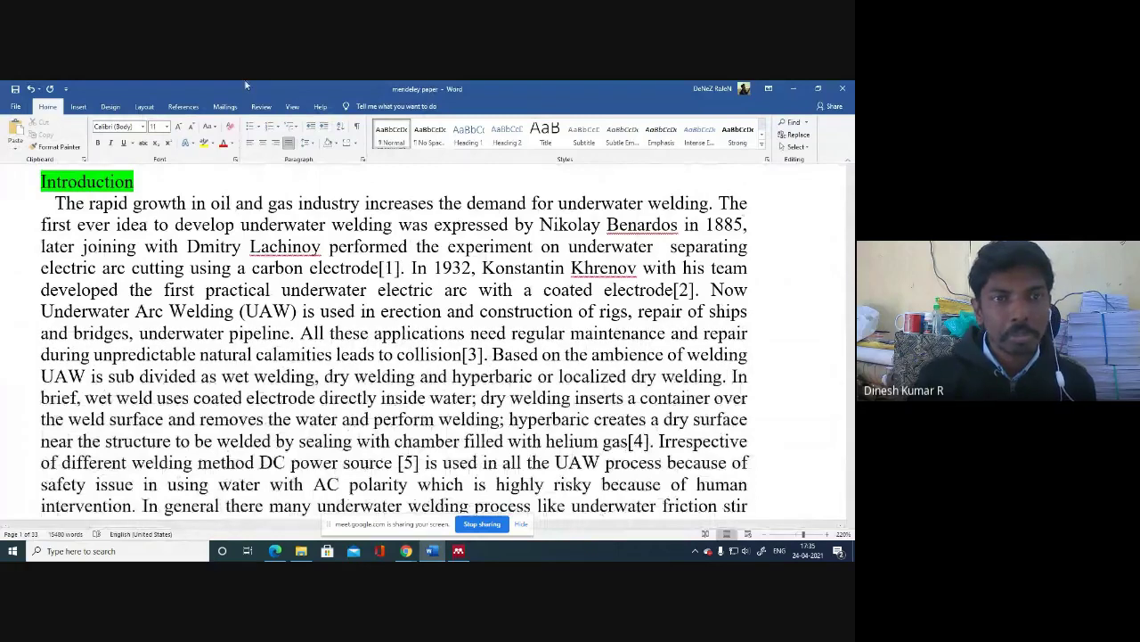
Place the cursor right after citation [1] and start a Mendeley Insert Citation search.
left_click(184, 107)
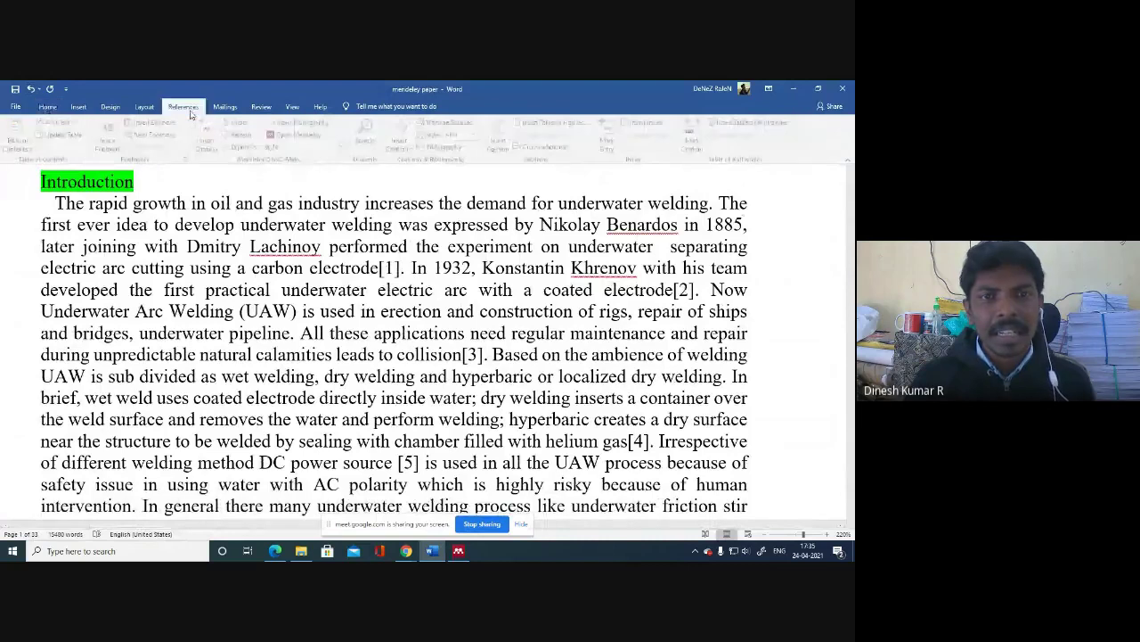
left_click(344, 147)
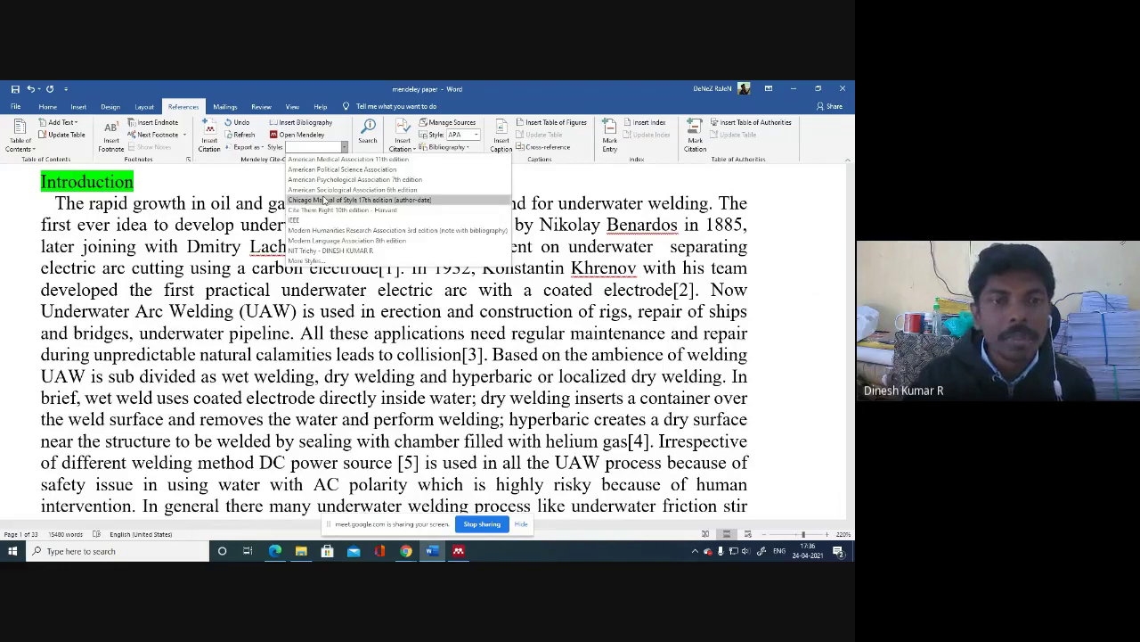
left_click(381, 264)
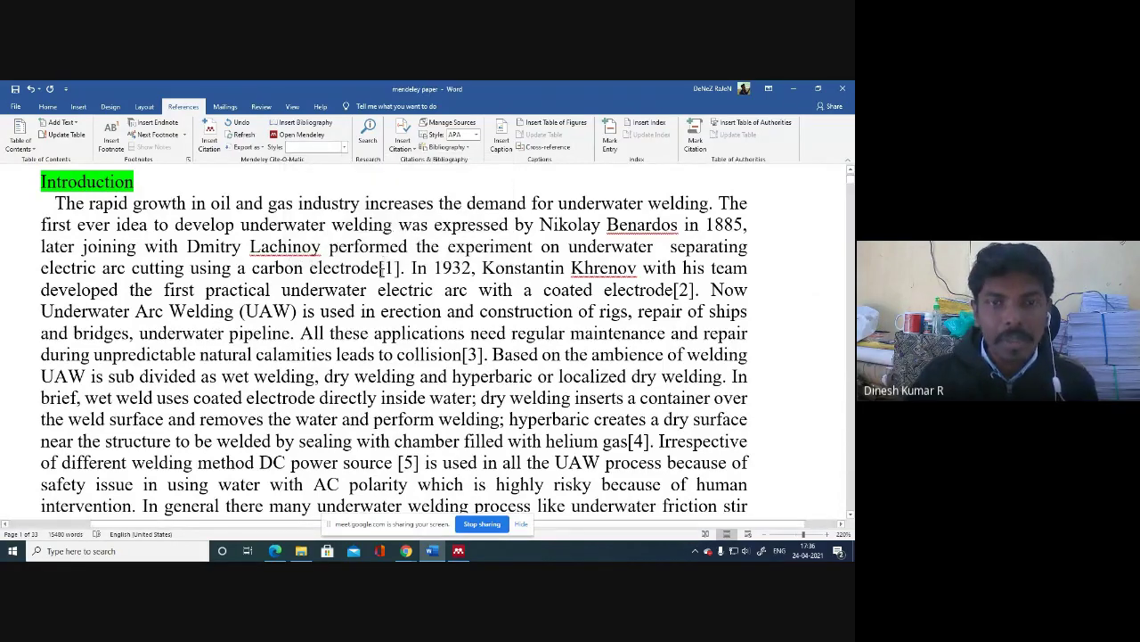
double_click(393, 268)
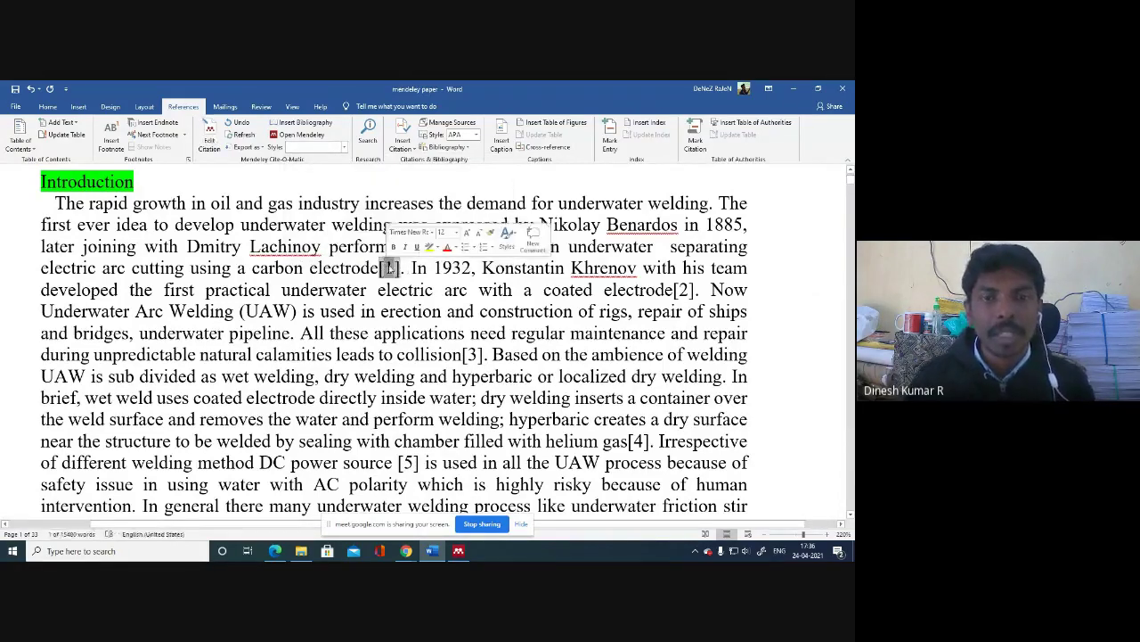
left_click(401, 268)
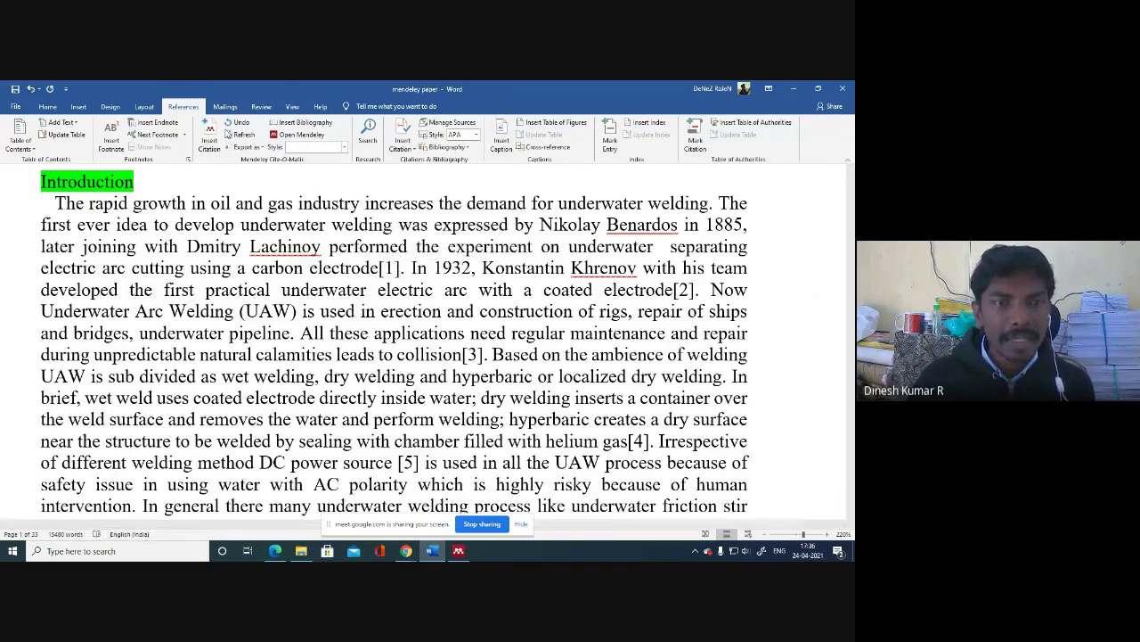
left_click(206, 138)
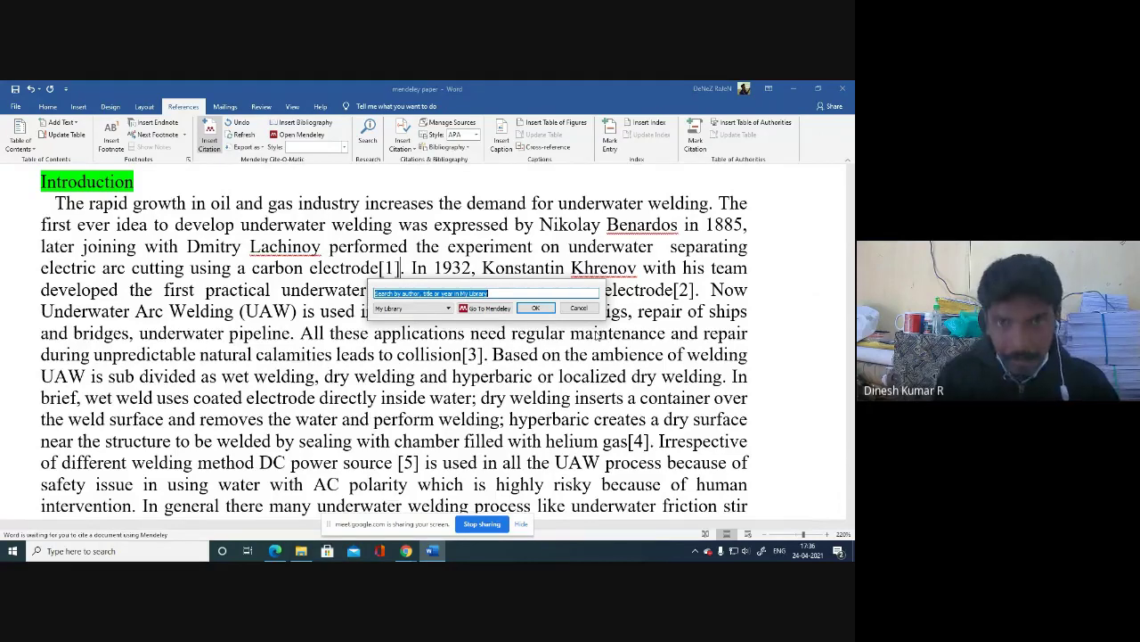
Search 'varth' and insert the 2017 supply chain risk mitigation review as citation [2].
type("gane")
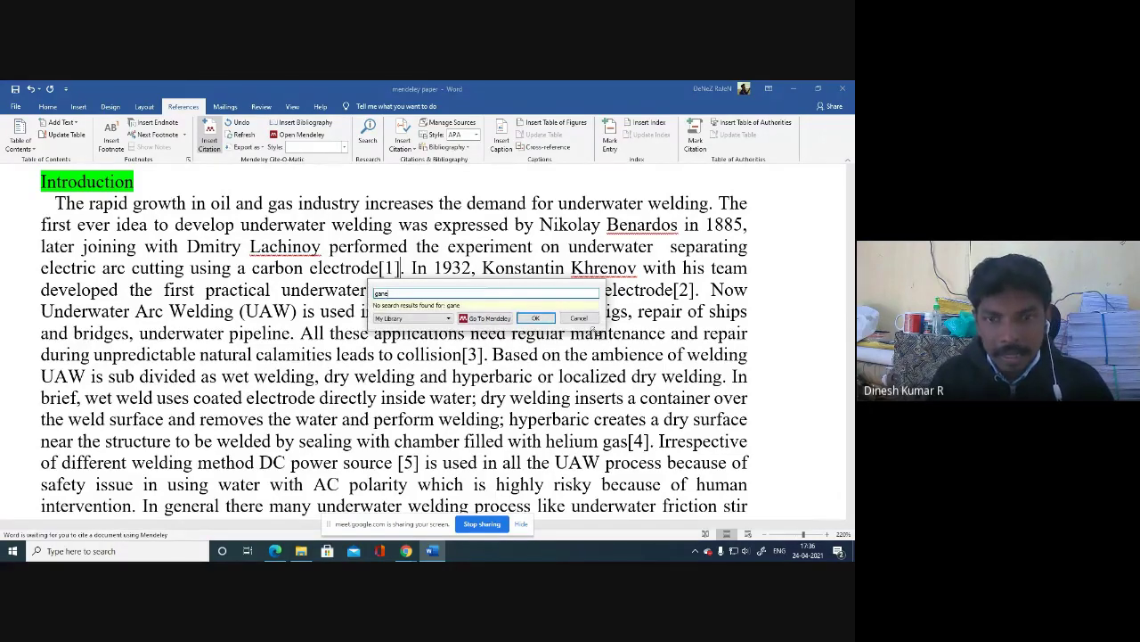
key("BackSpace")
key("BackSpace")
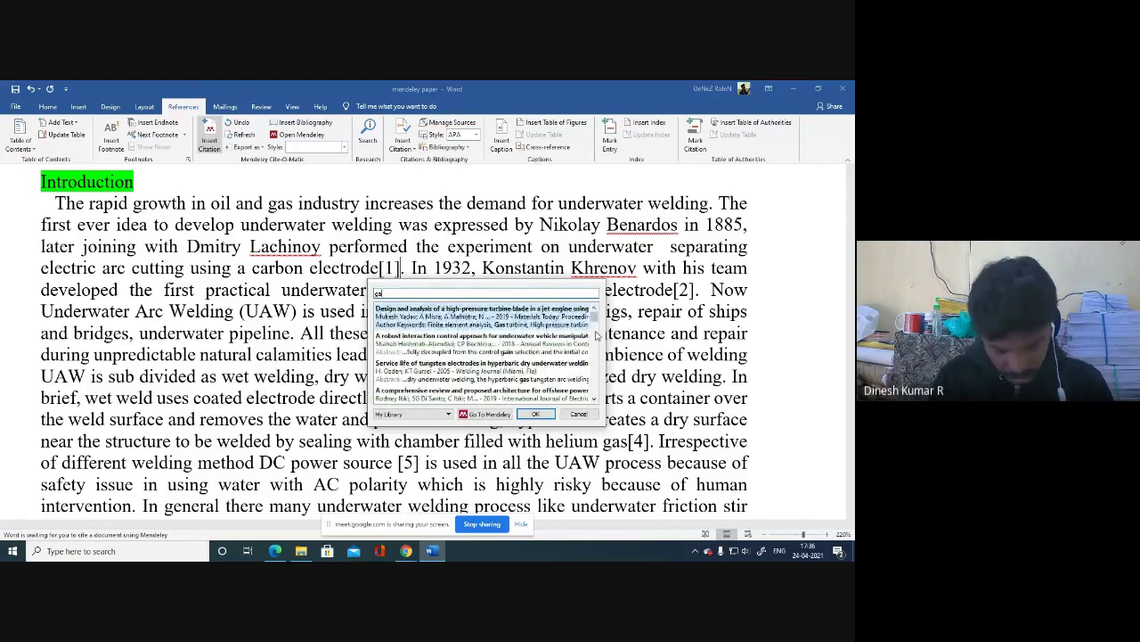
key("BackSpace")
key("BackSpace")
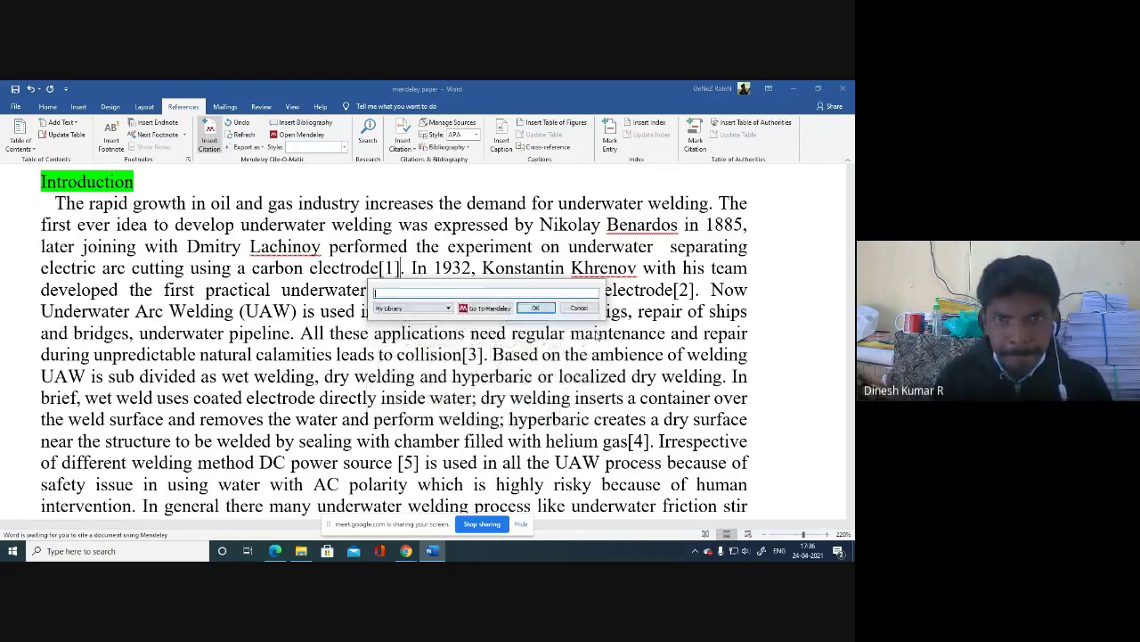
type("s")
key("BackSpace")
type("varth")
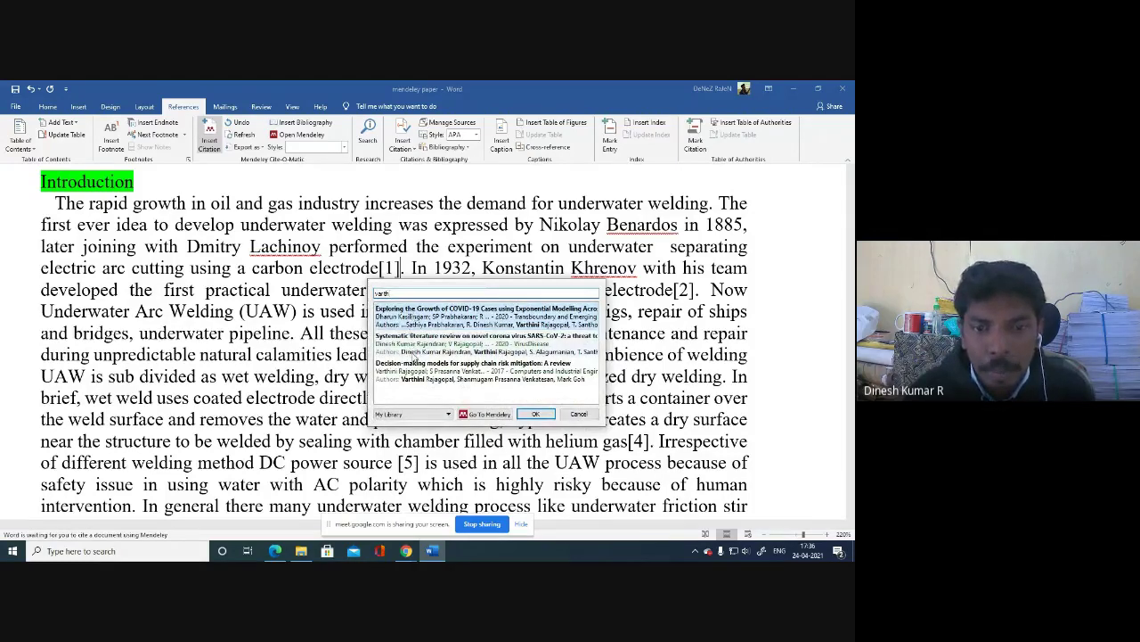
left_click(413, 372)
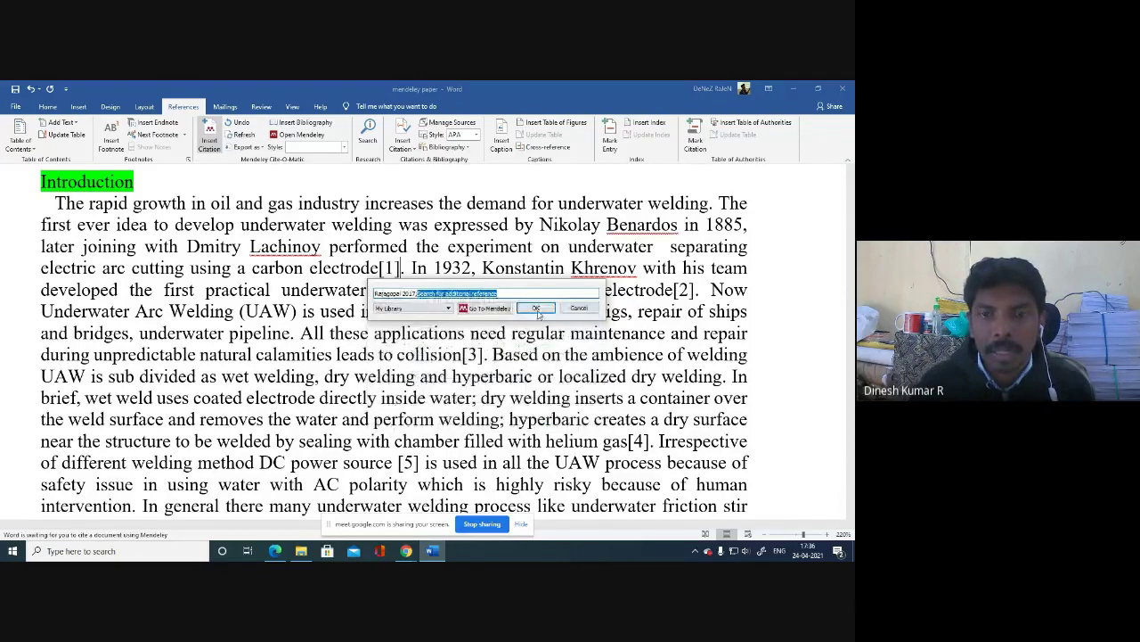
left_click(537, 309)
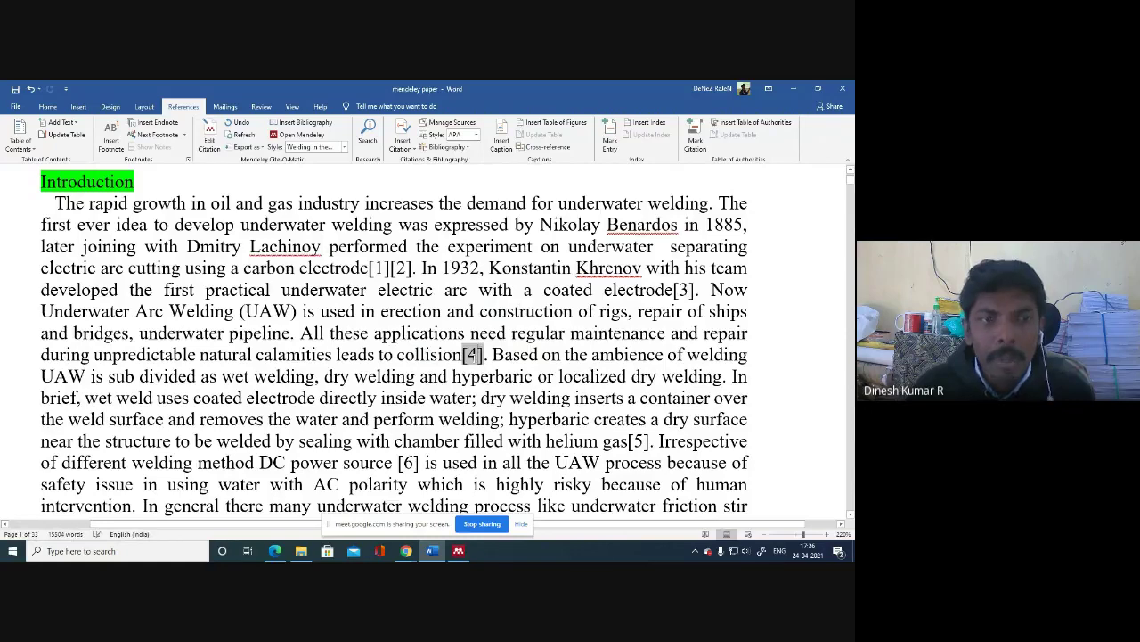
scroll(473, 354, "down", 1)
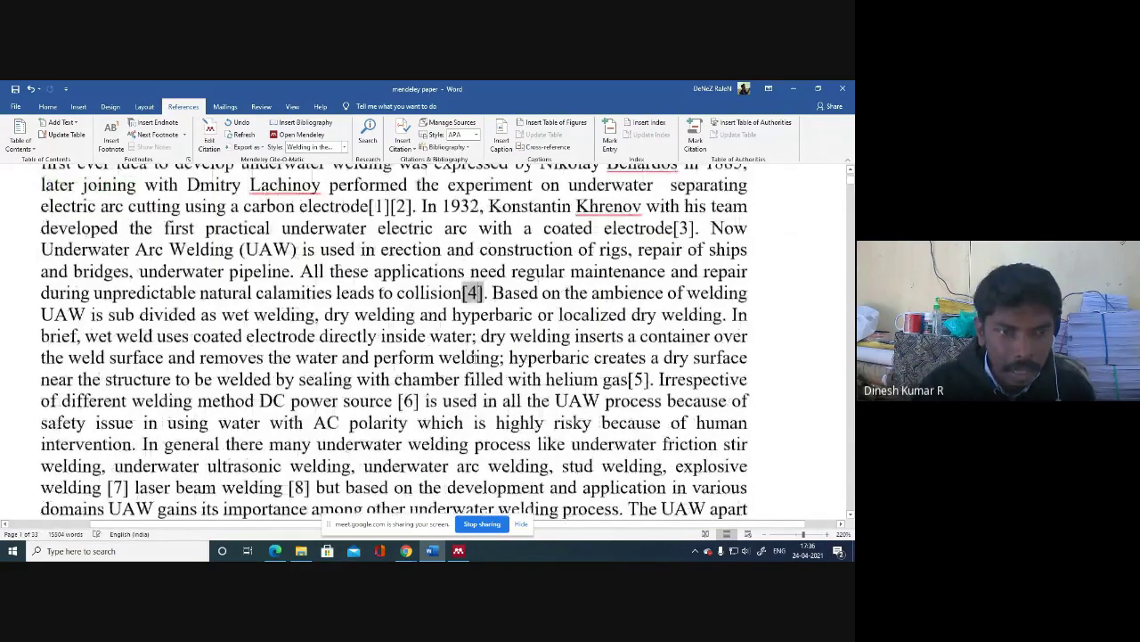
scroll(473, 355, "down", 3)
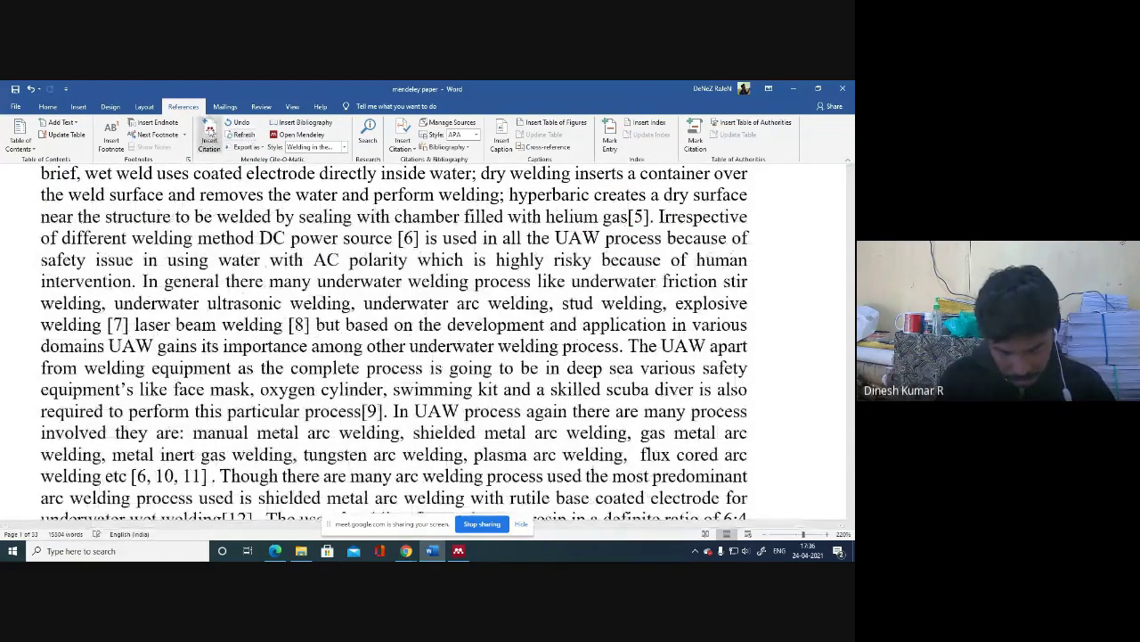
left_click(209, 133)
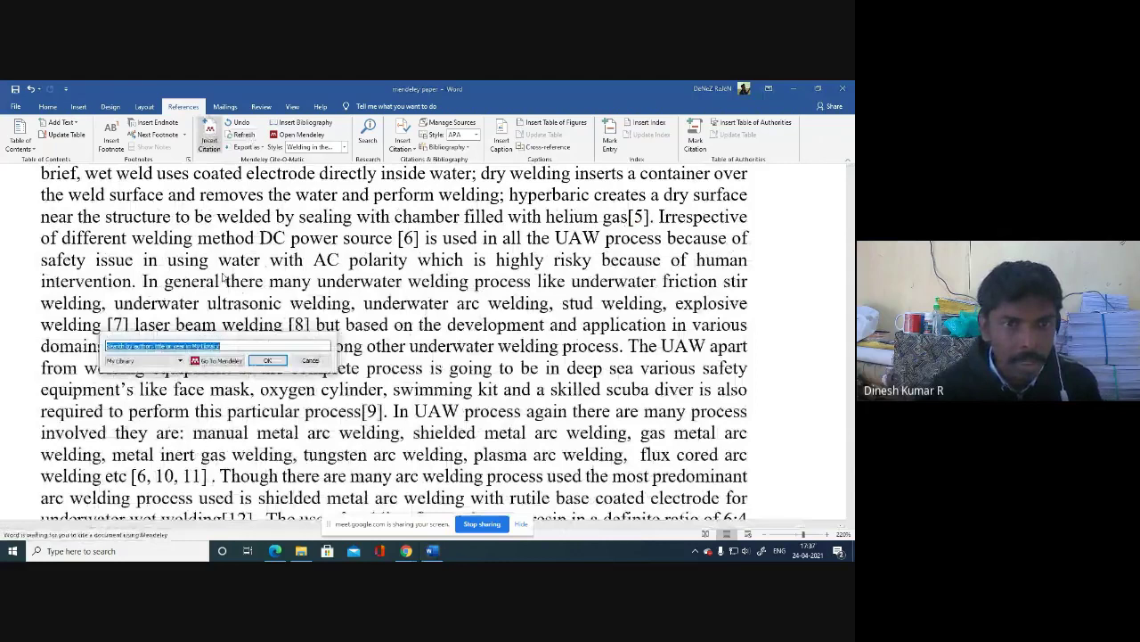
type("sath")
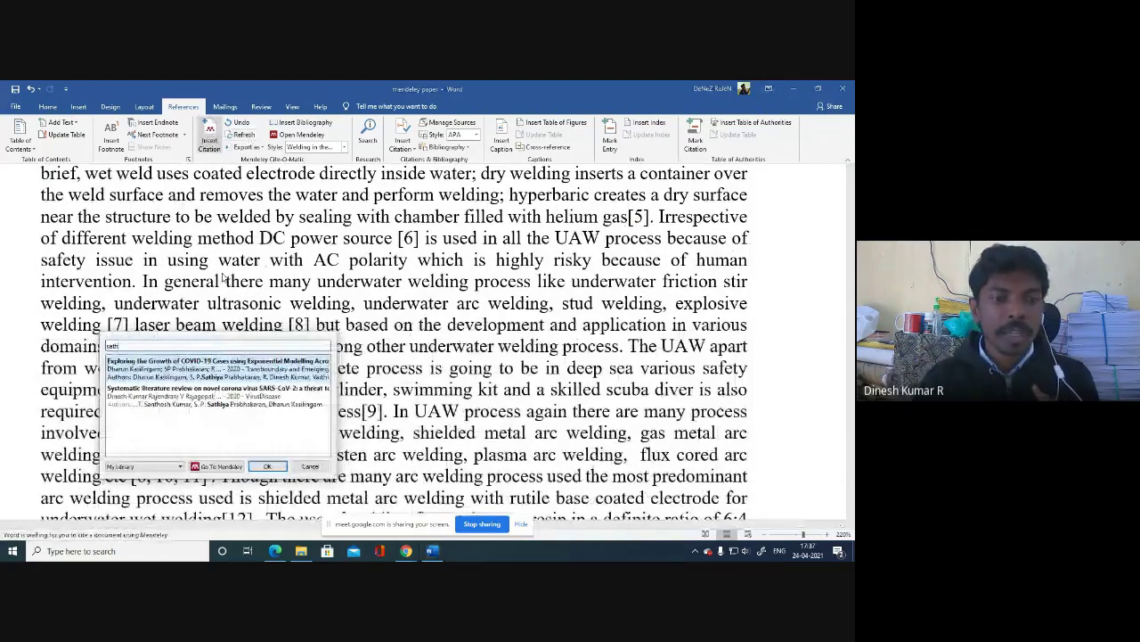
left_click(234, 367)
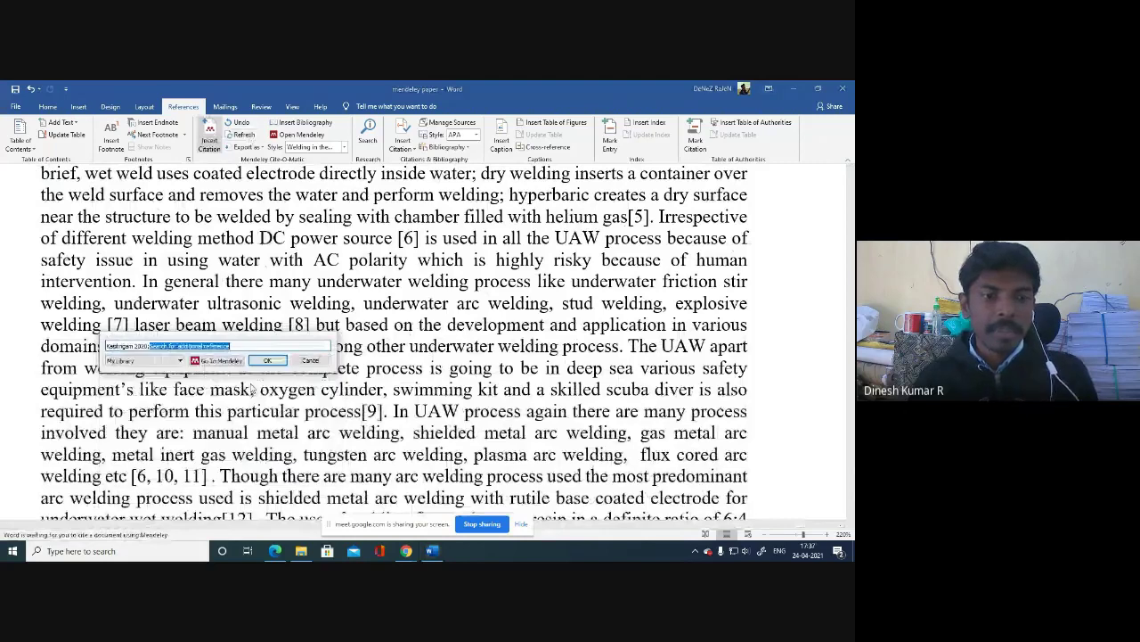
left_click(267, 361)
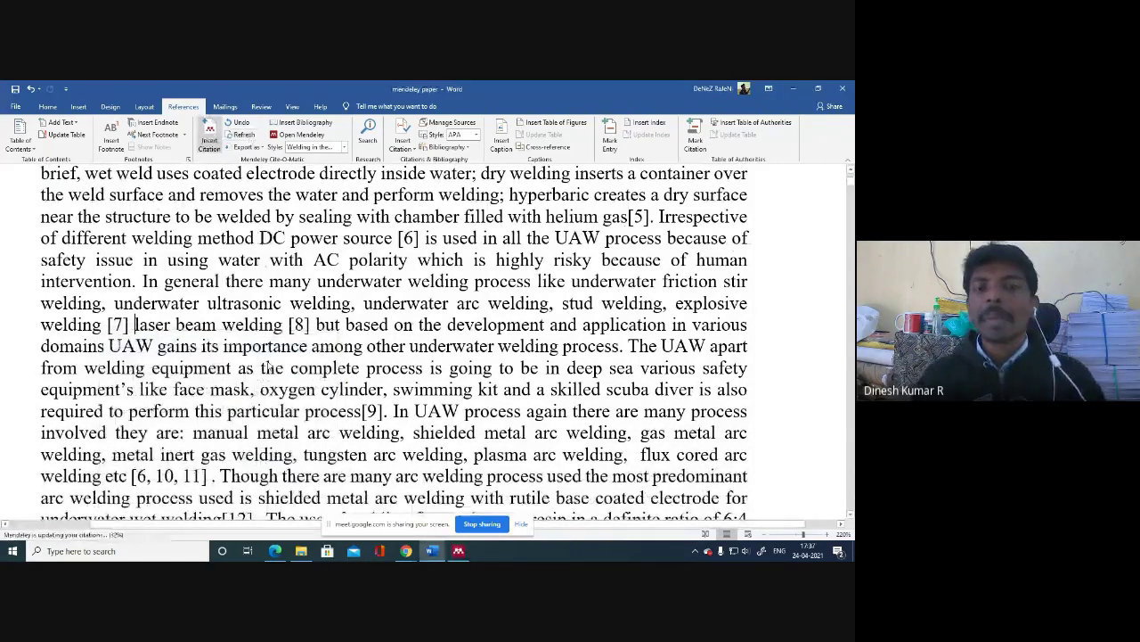
left_click(139, 325)
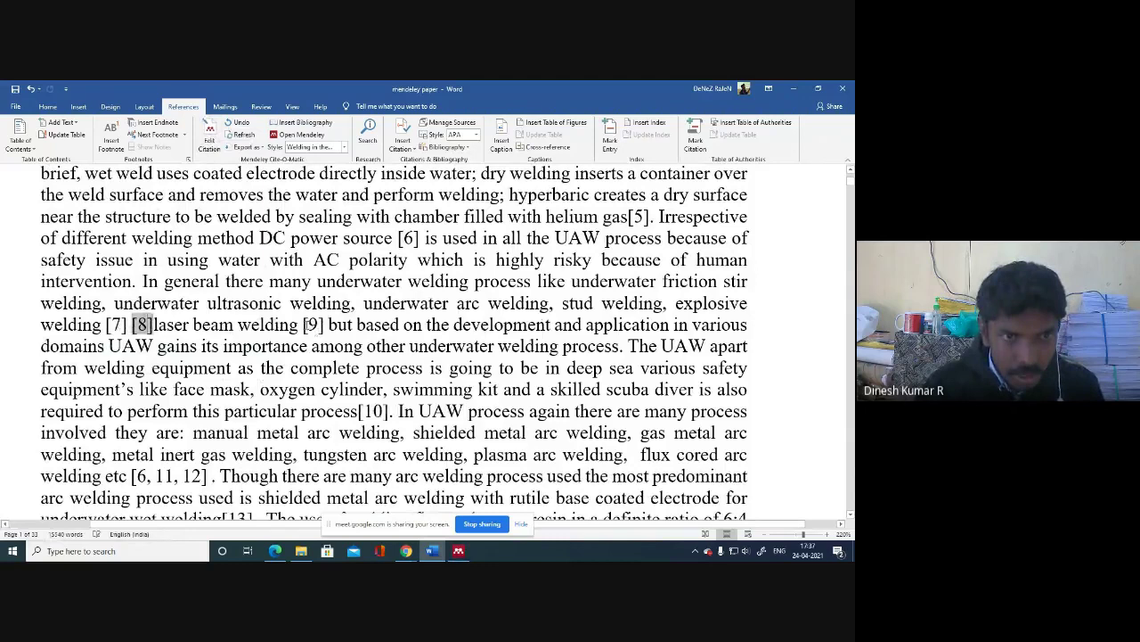
key("Delete")
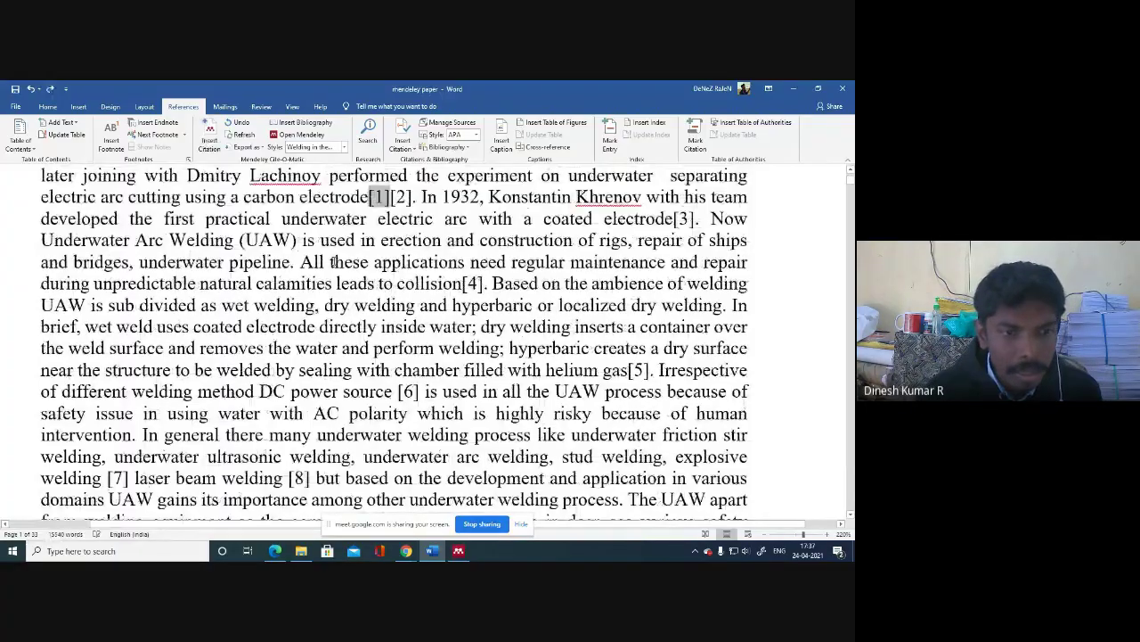
Search 'sathi' and insert the 2020 COVID-19 modelling paper as citation [8] after [7].
scroll(333, 262, "down", 2)
left_click(210, 135)
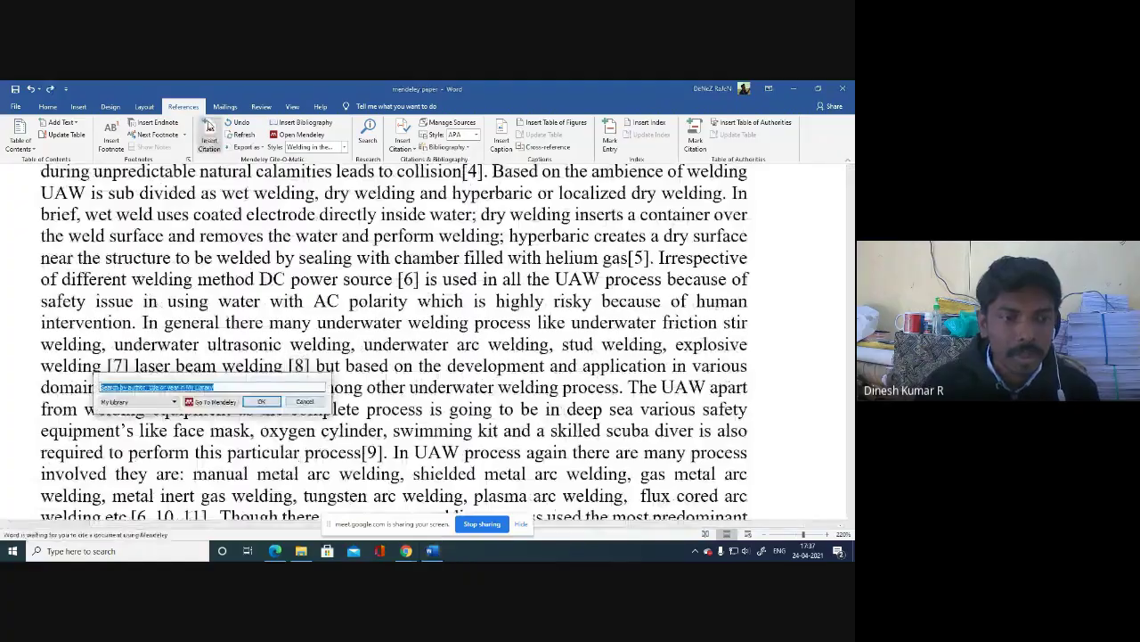
type("sathi")
left_click(212, 405)
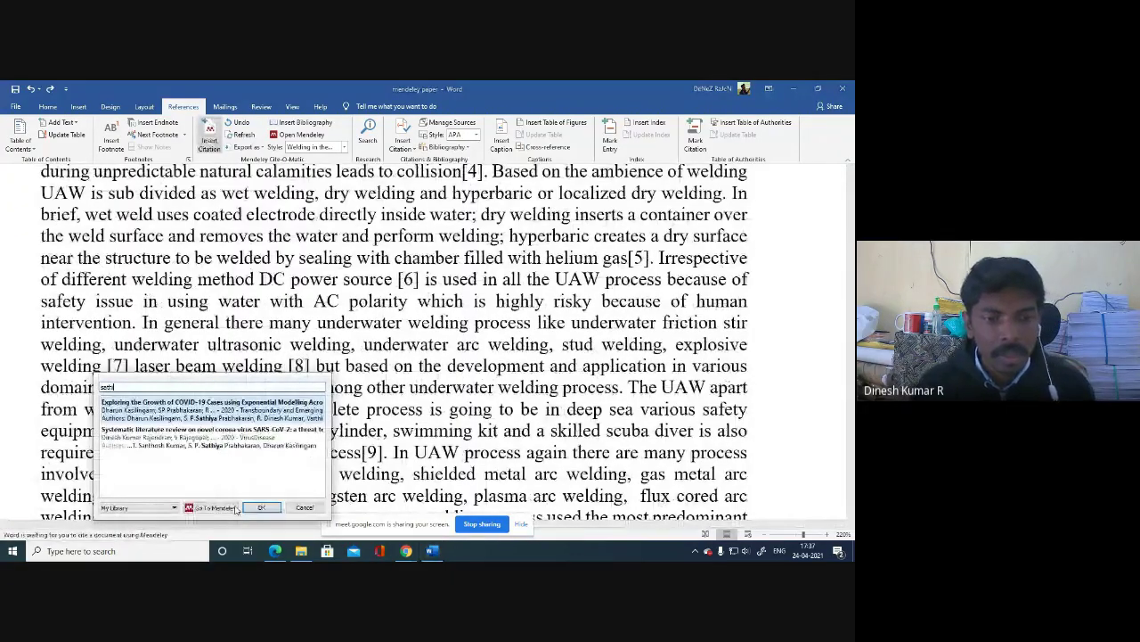
key("Return")
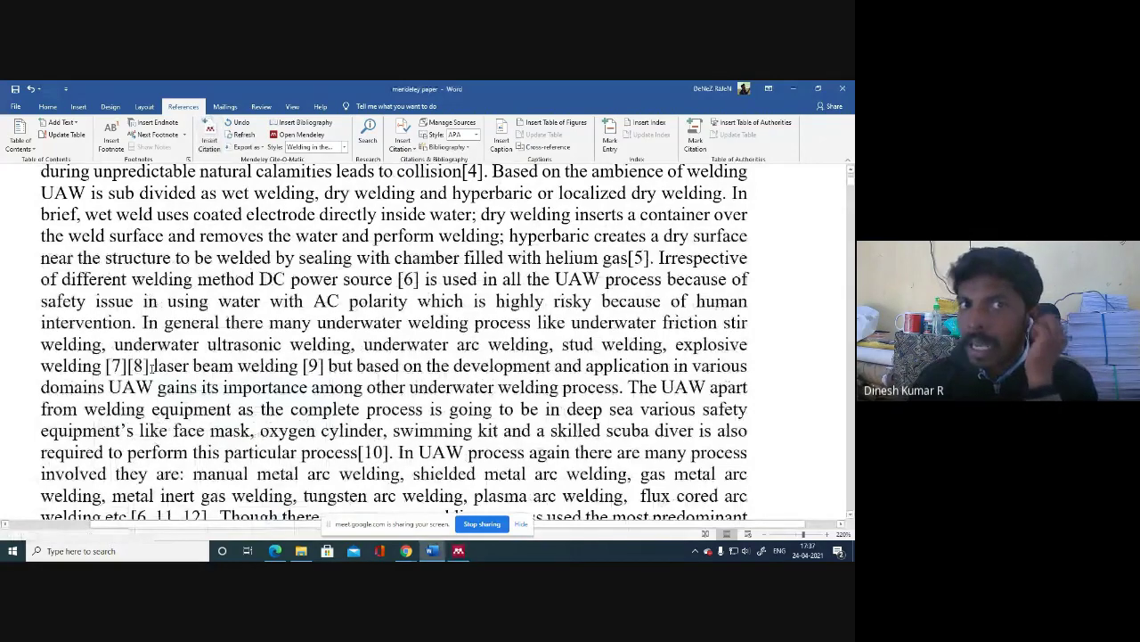
left_click(313, 365)
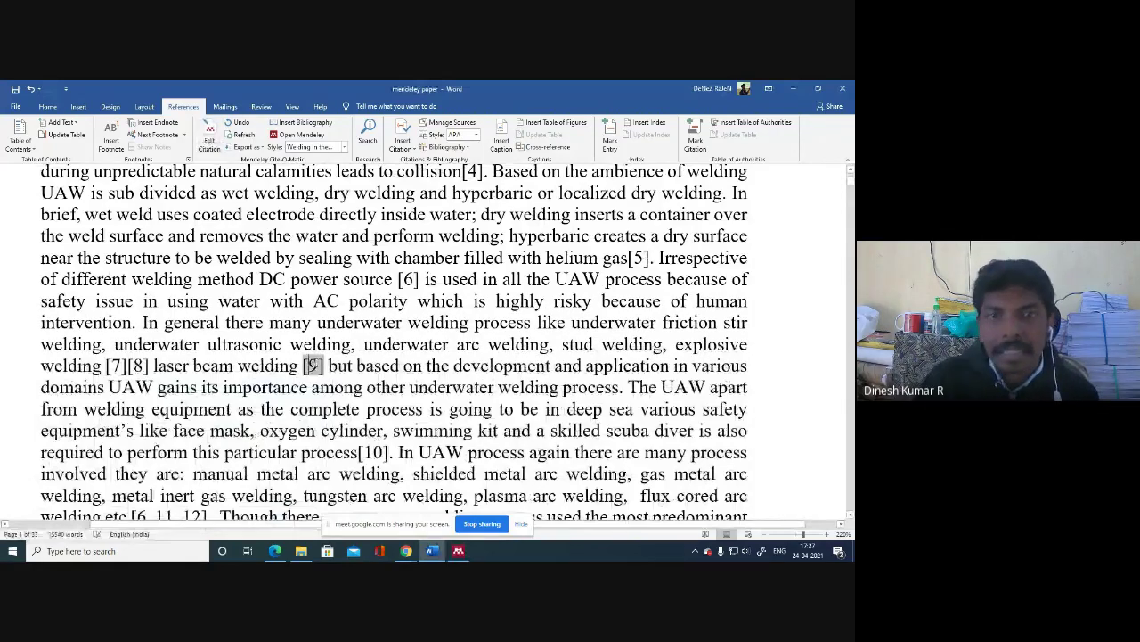
left_click(344, 146)
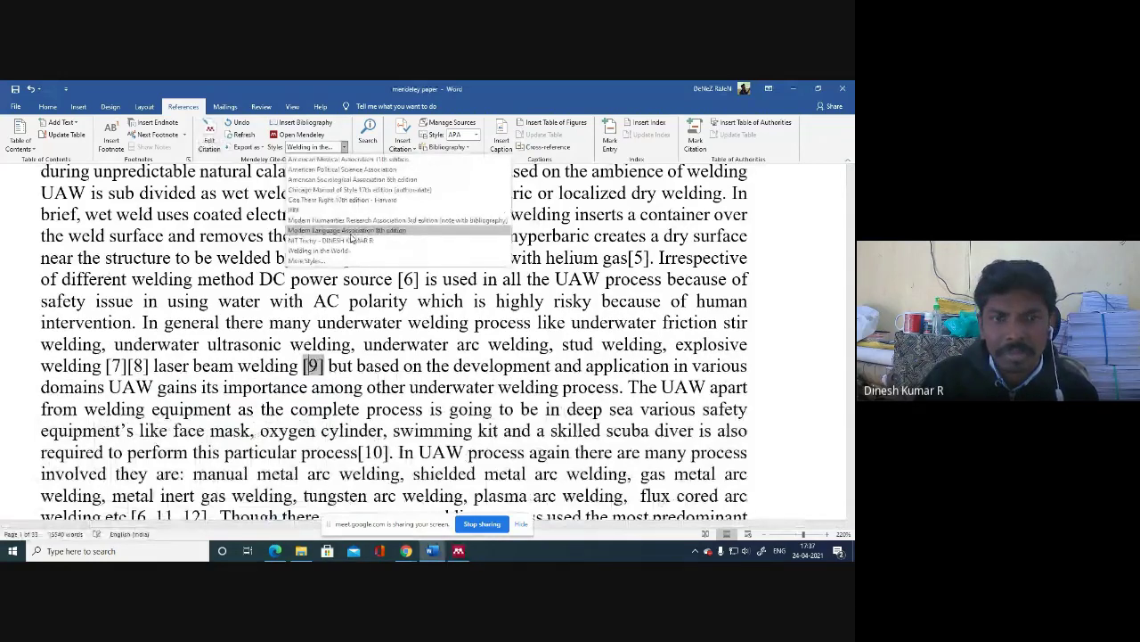
Scroll past the Conclusion to the end of the wet-welds data table.
scroll(781, 214, "down", 10)
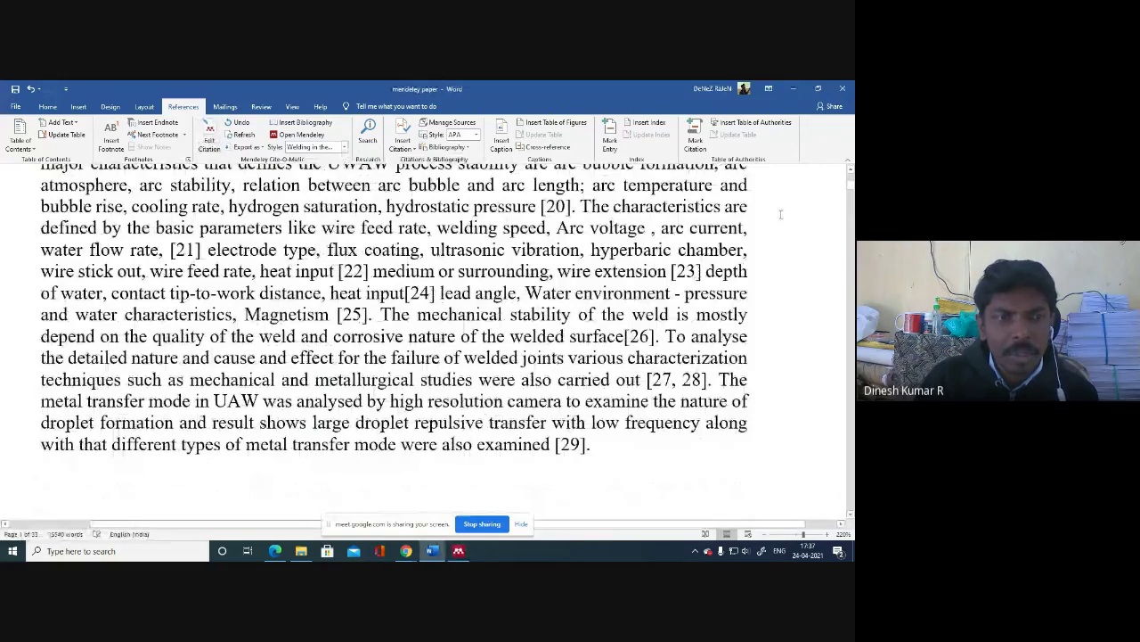
left_click_drag(852, 178, 851, 191)
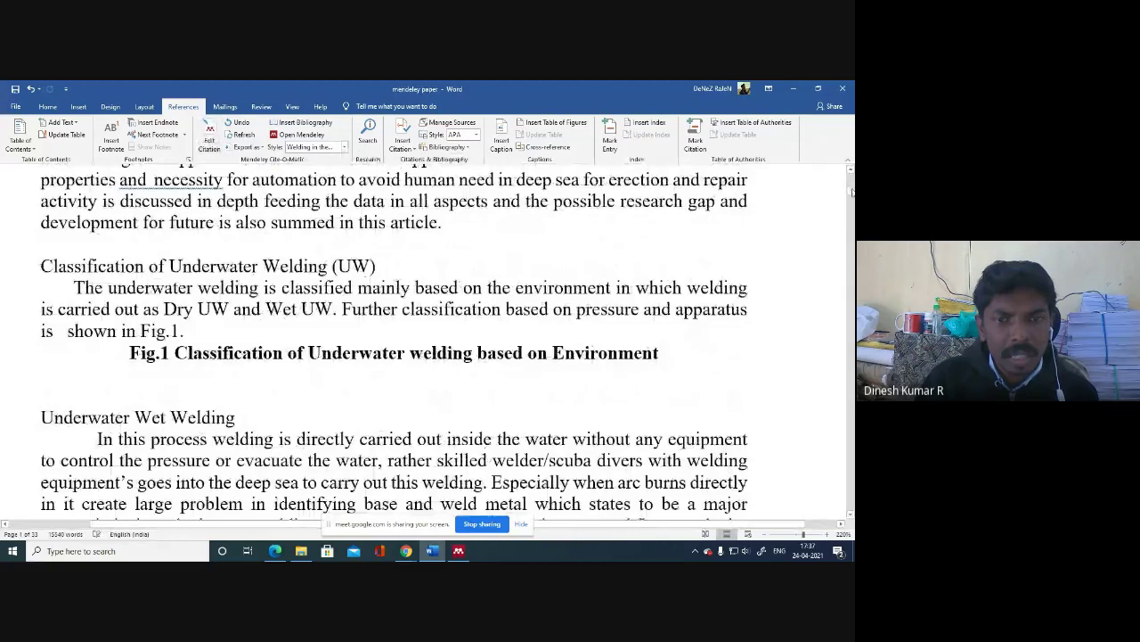
left_click_drag(851, 191, 852, 261)
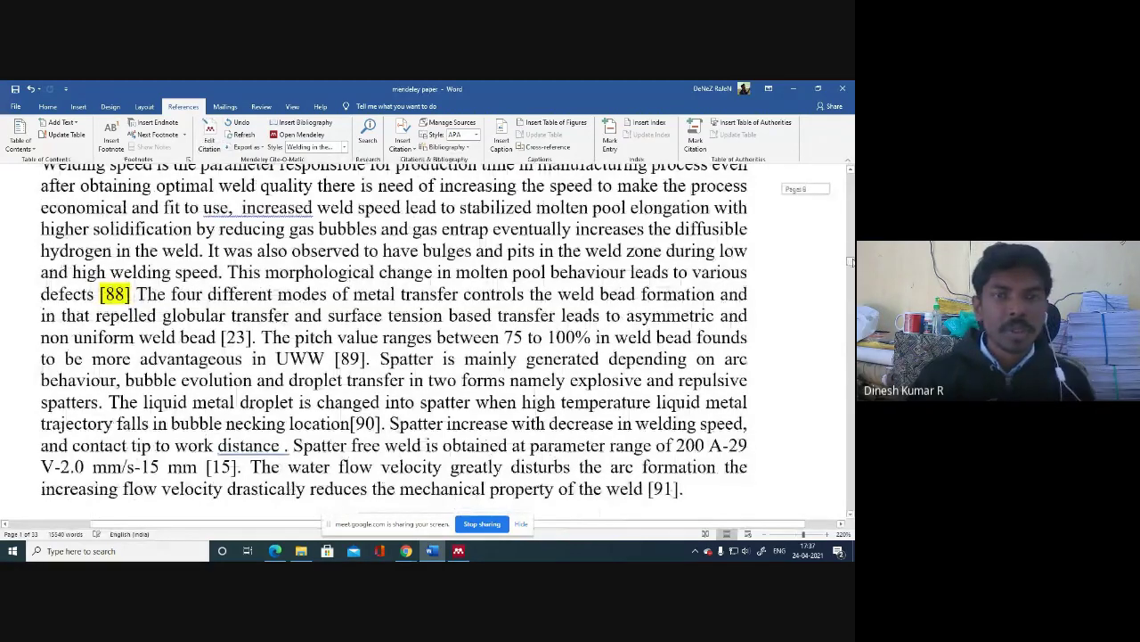
left_click_drag(852, 261, 852, 290)
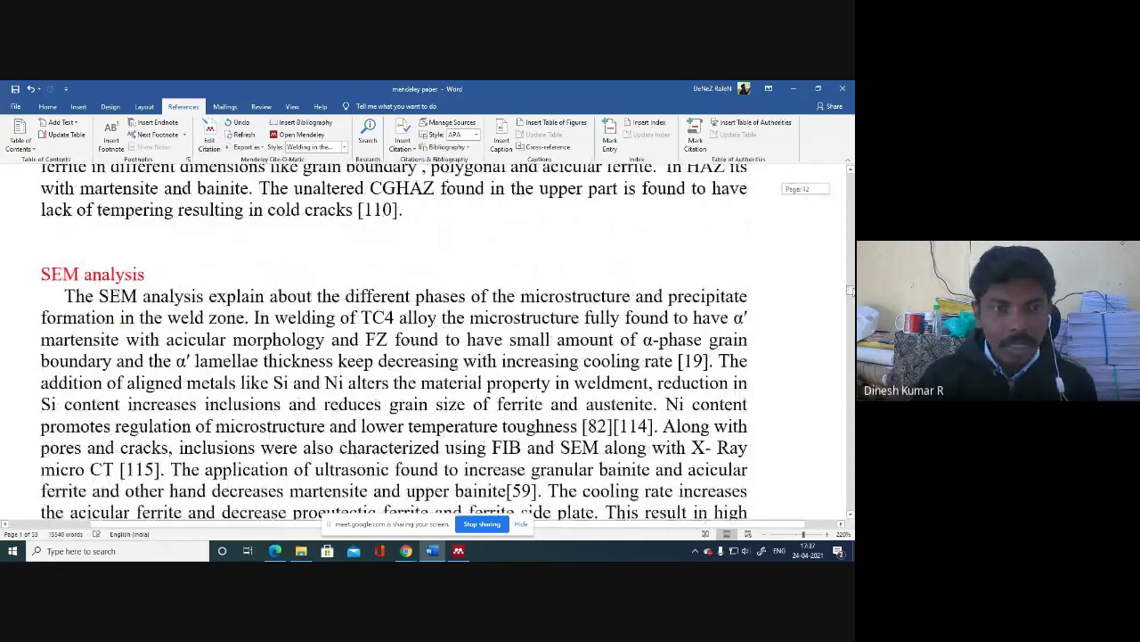
double_click(434, 350)
left_click_drag(850, 289, 851, 469)
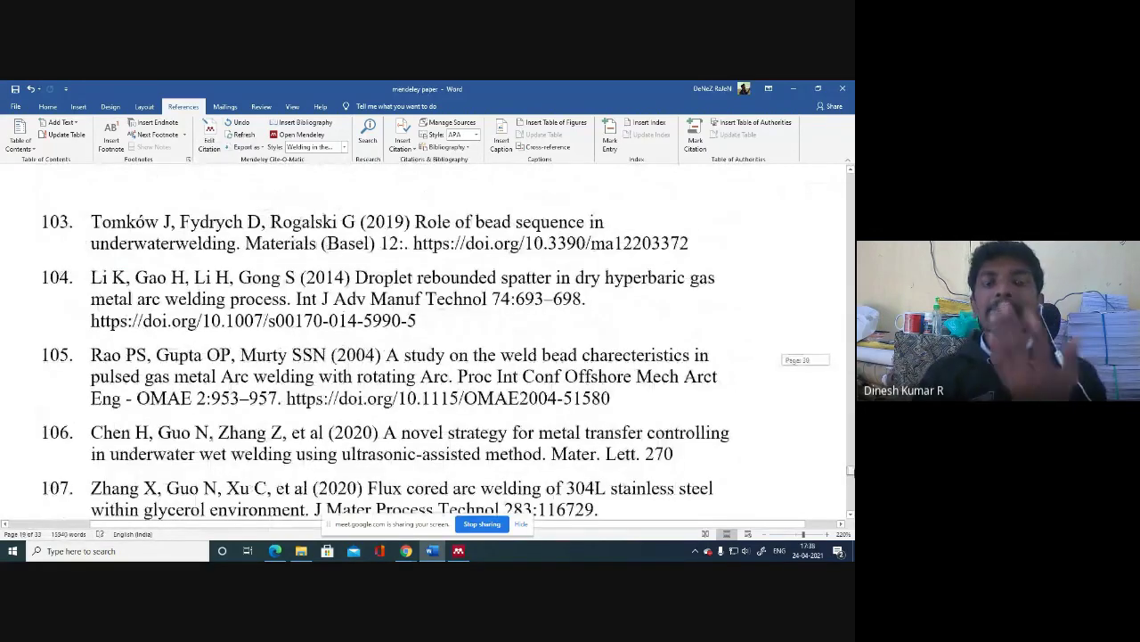
left_click_drag(851, 469, 851, 390)
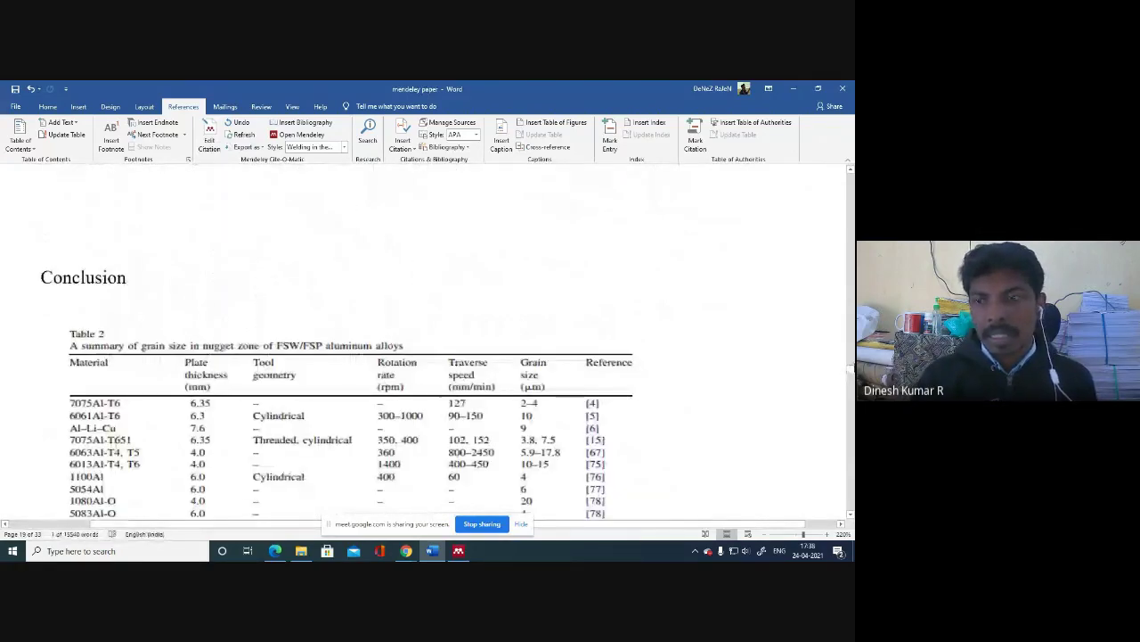
scroll(613, 308, "down", 3)
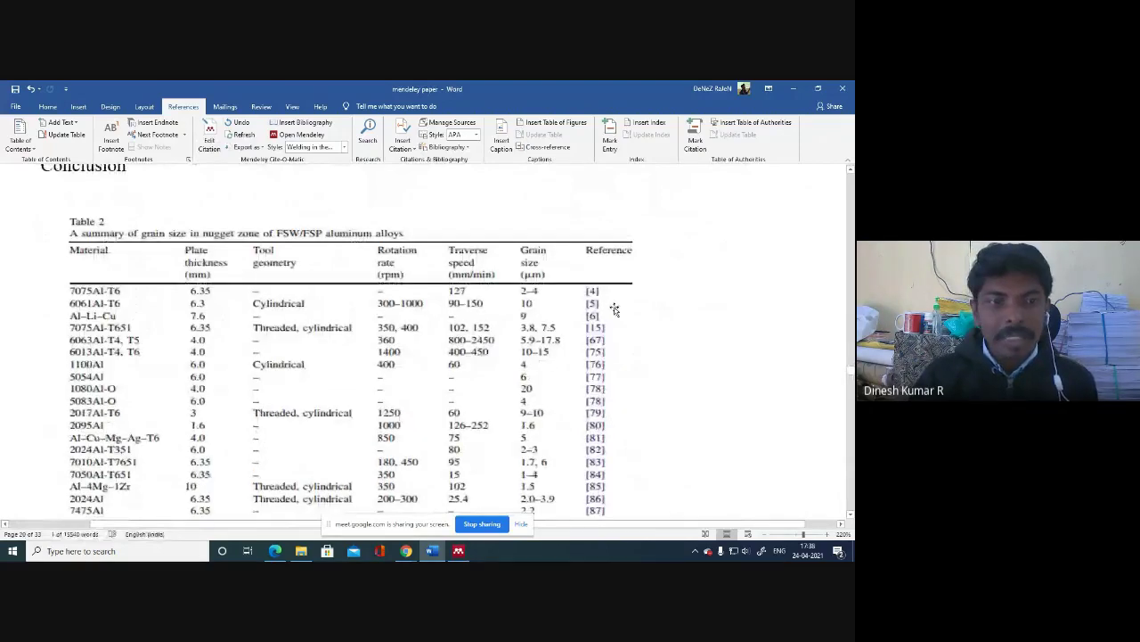
scroll(585, 343, "down", 6)
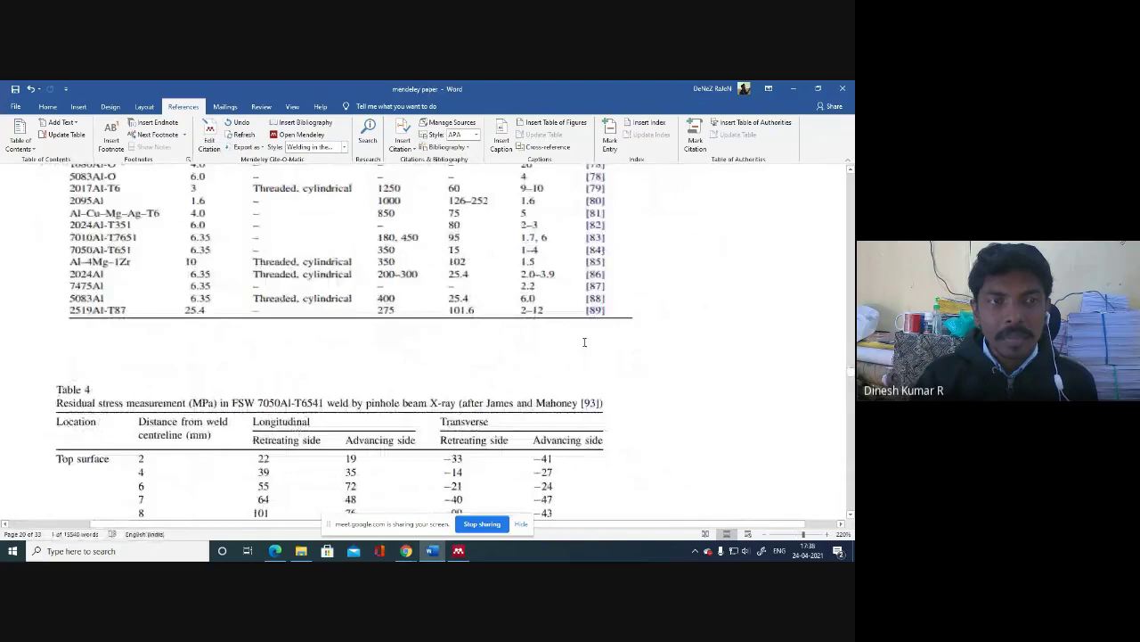
scroll(693, 343, "down", 10)
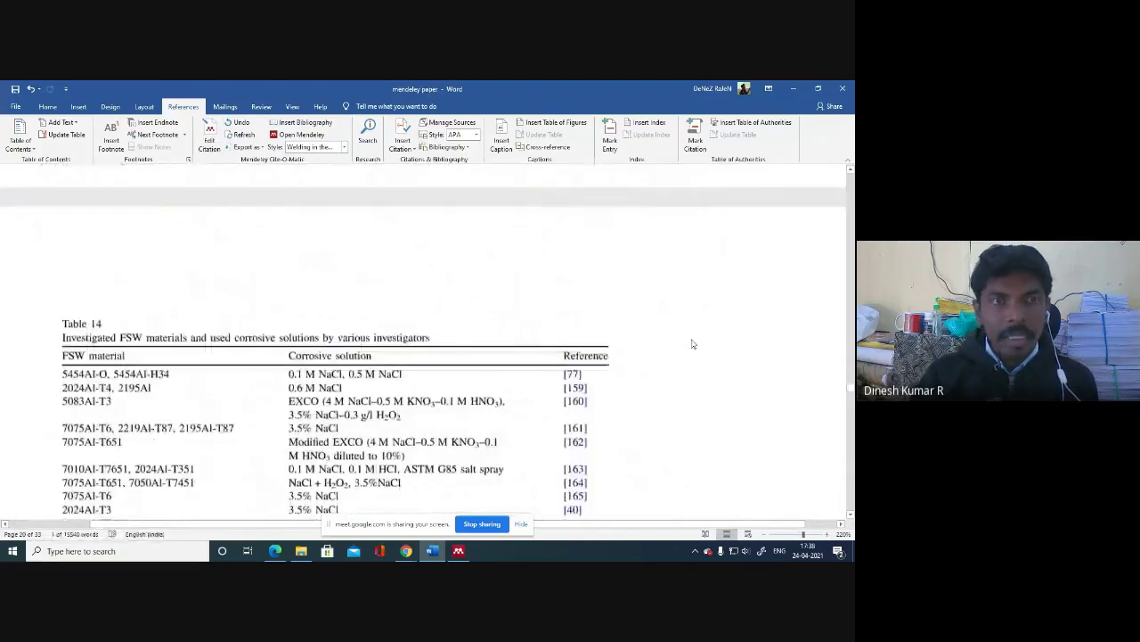
scroll(694, 344, "up", 10)
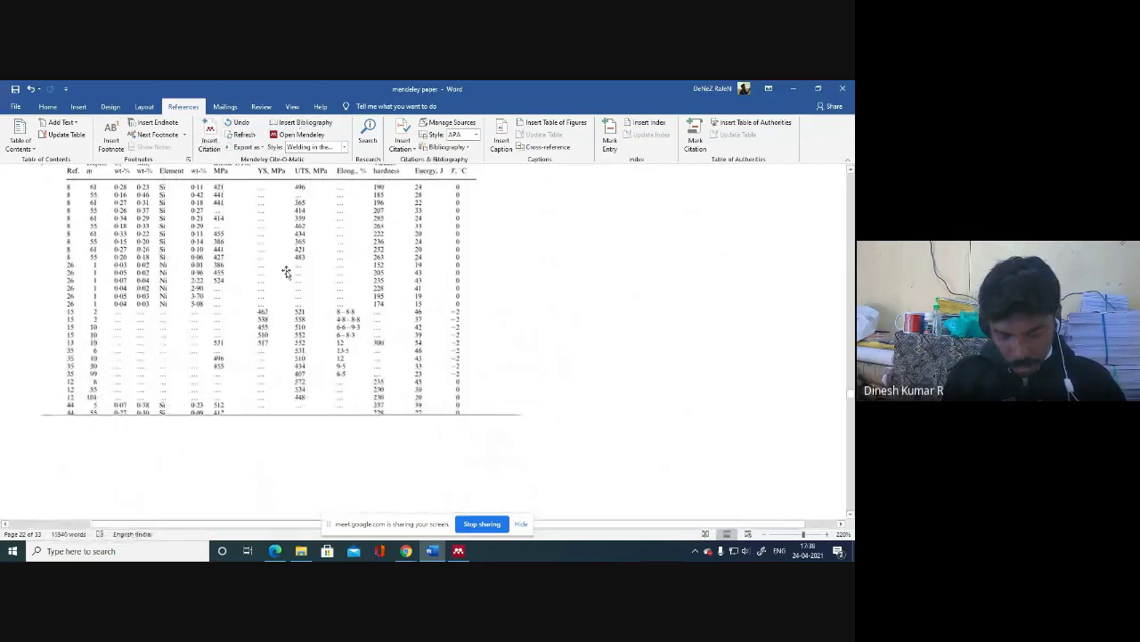
Type a 'References' heading and insert the Mendeley bibliography beneath it.
type("References")
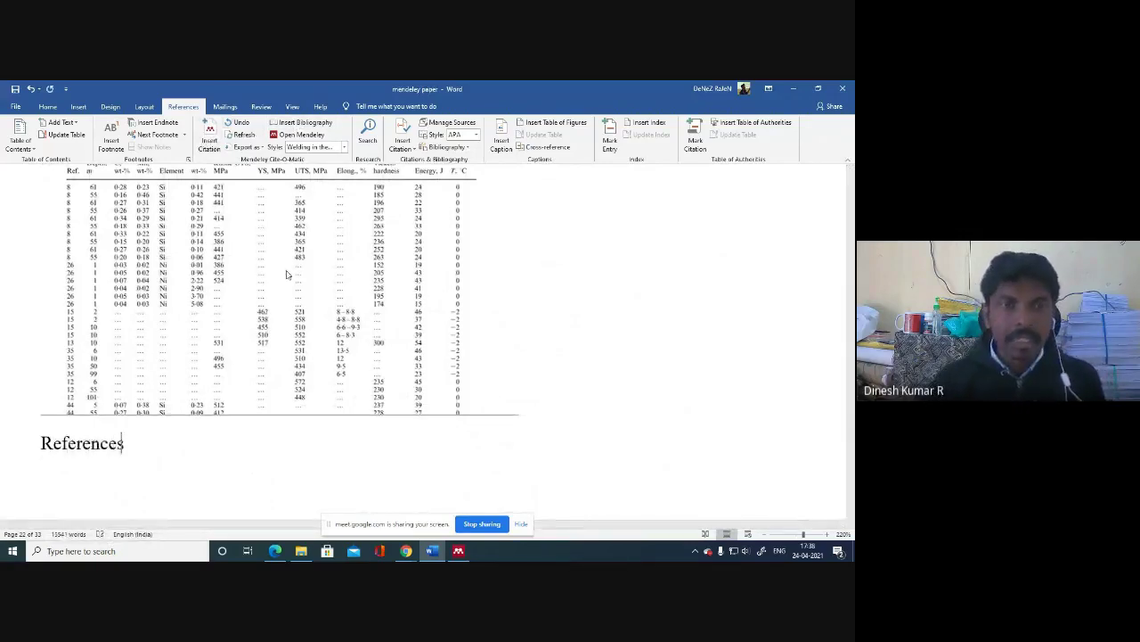
key("Return")
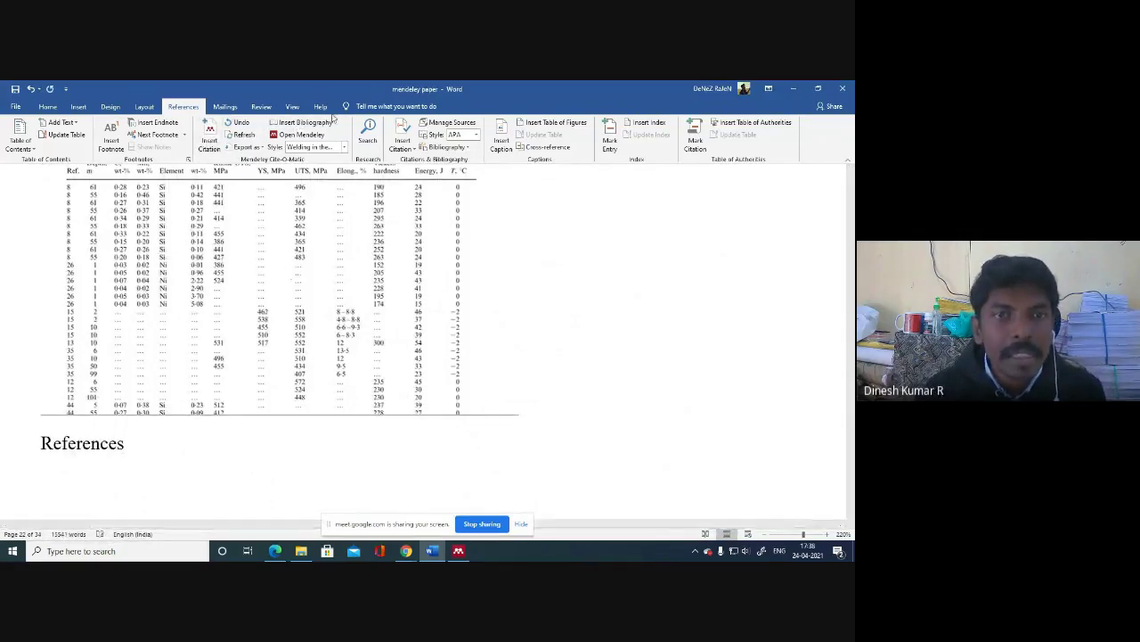
left_click(315, 124)
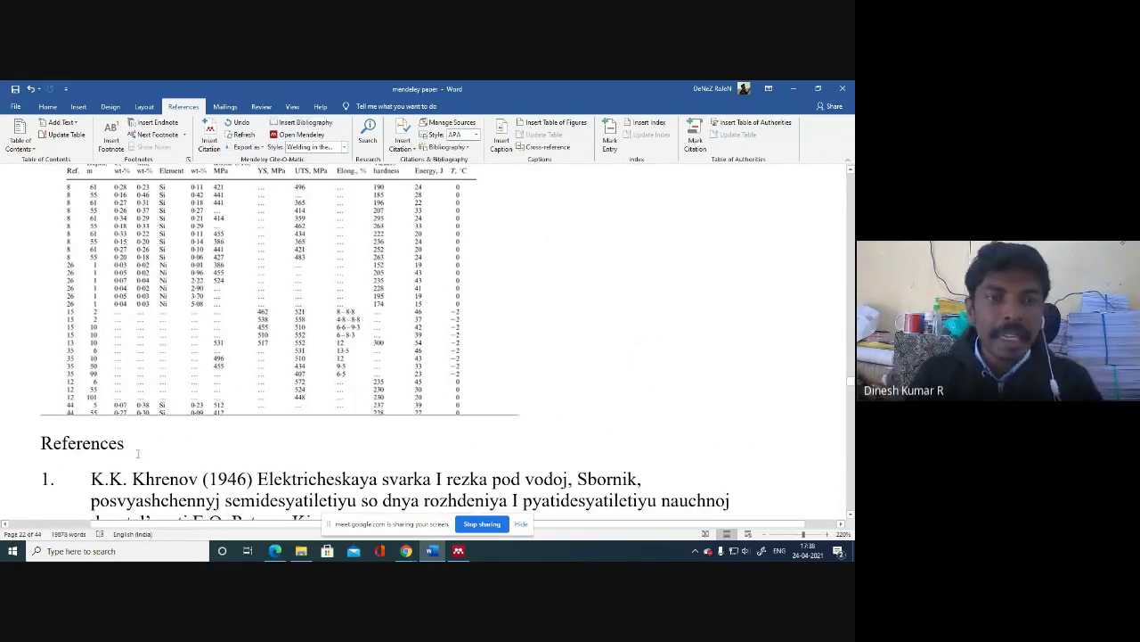
scroll(138, 454, "down", 1)
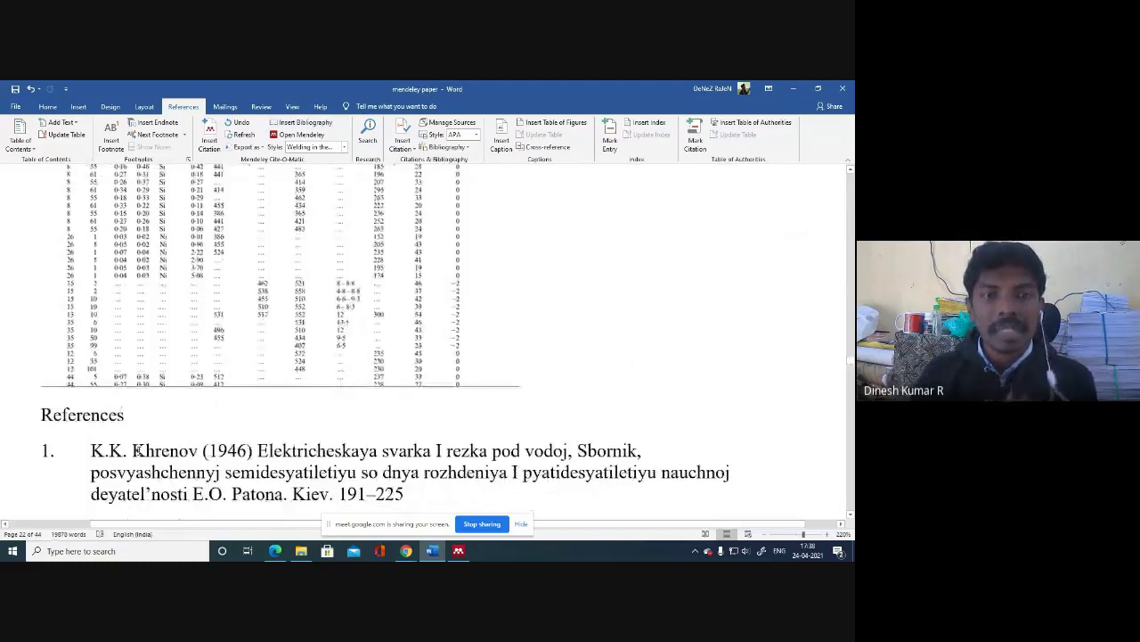
scroll(428, 338, "down", 5)
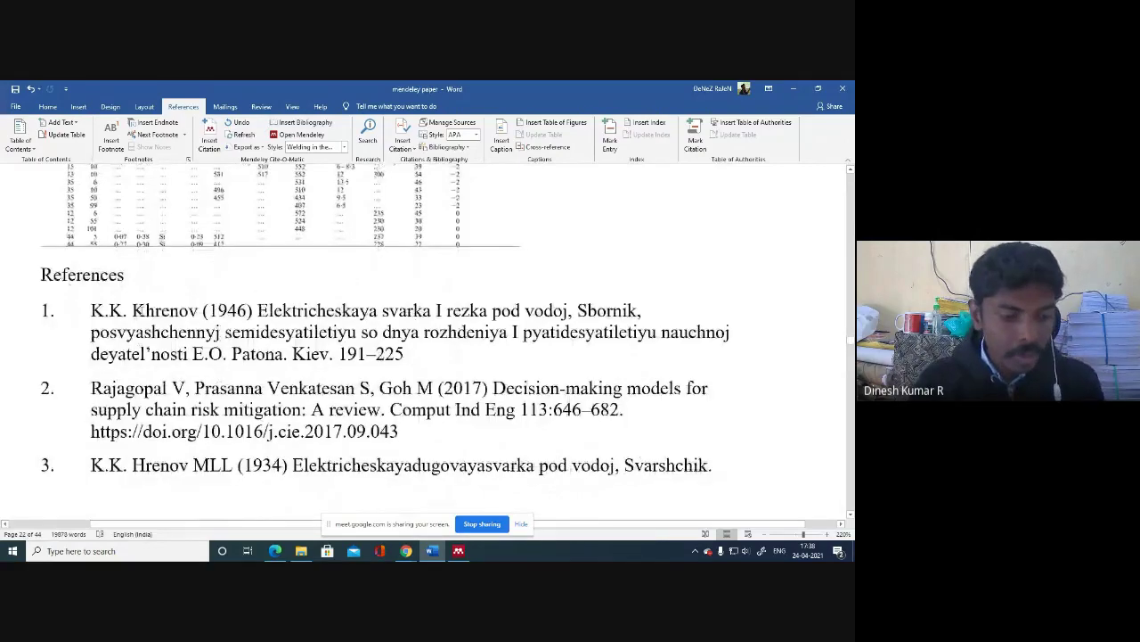
Switch the Mendeley citation style from the Style dropdown to IEEE.
scroll(138, 310, "down", 2)
left_click(328, 147)
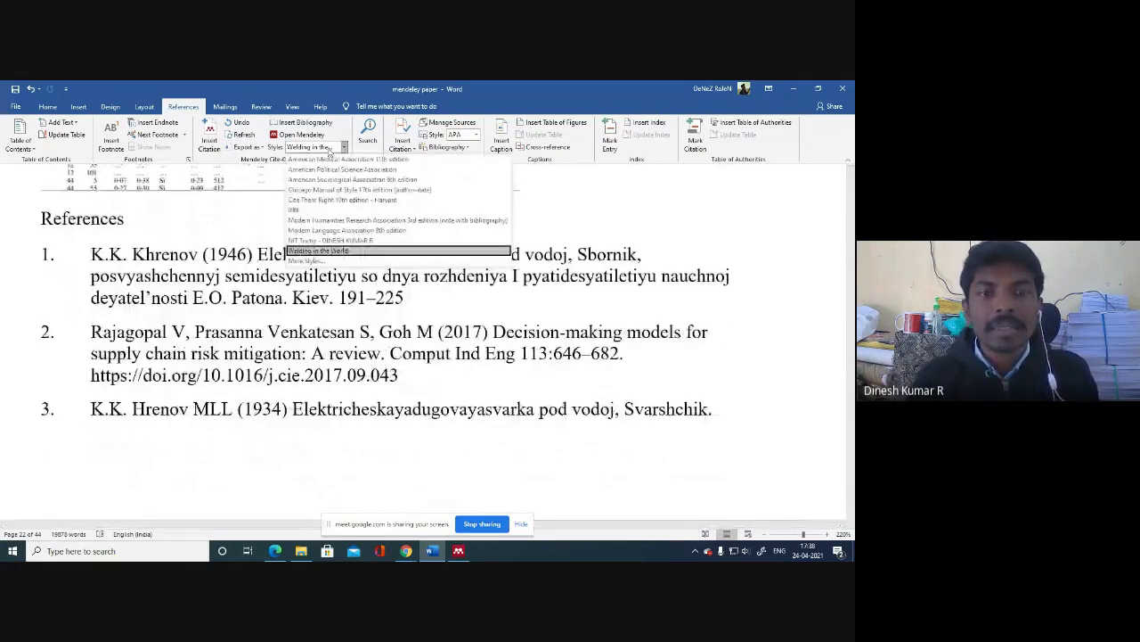
left_click(329, 150)
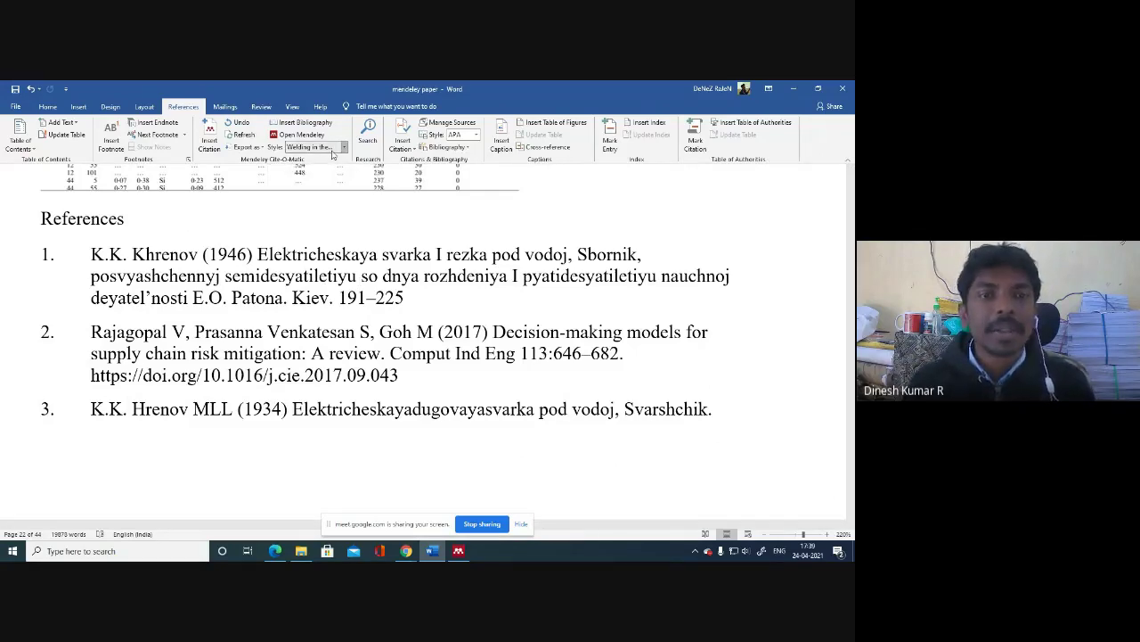
left_click(333, 148)
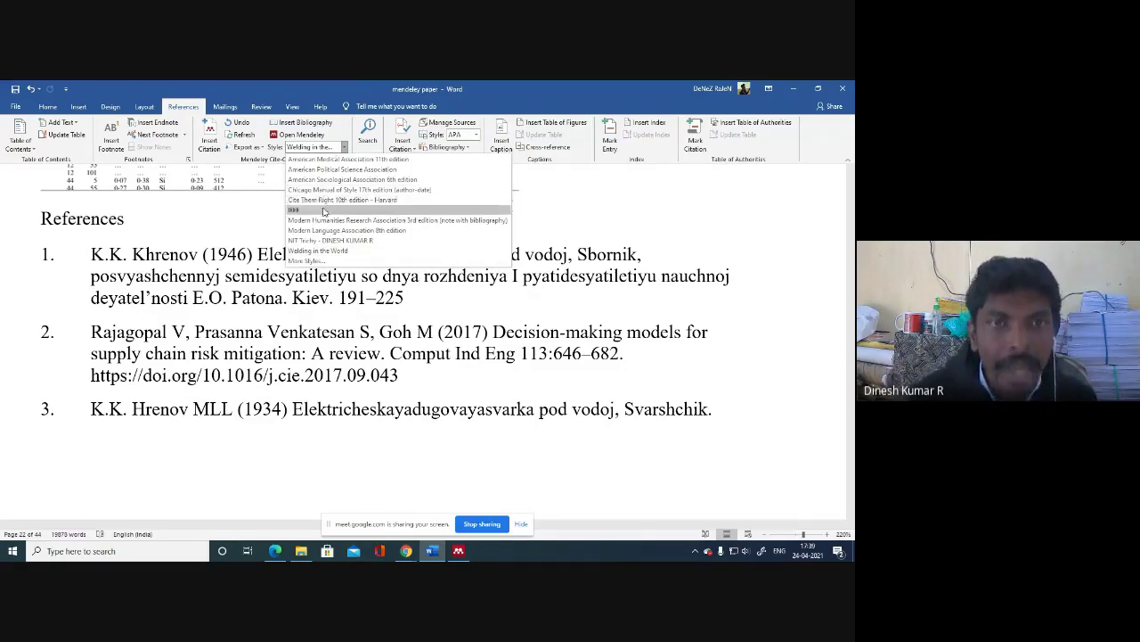
left_click(324, 209)
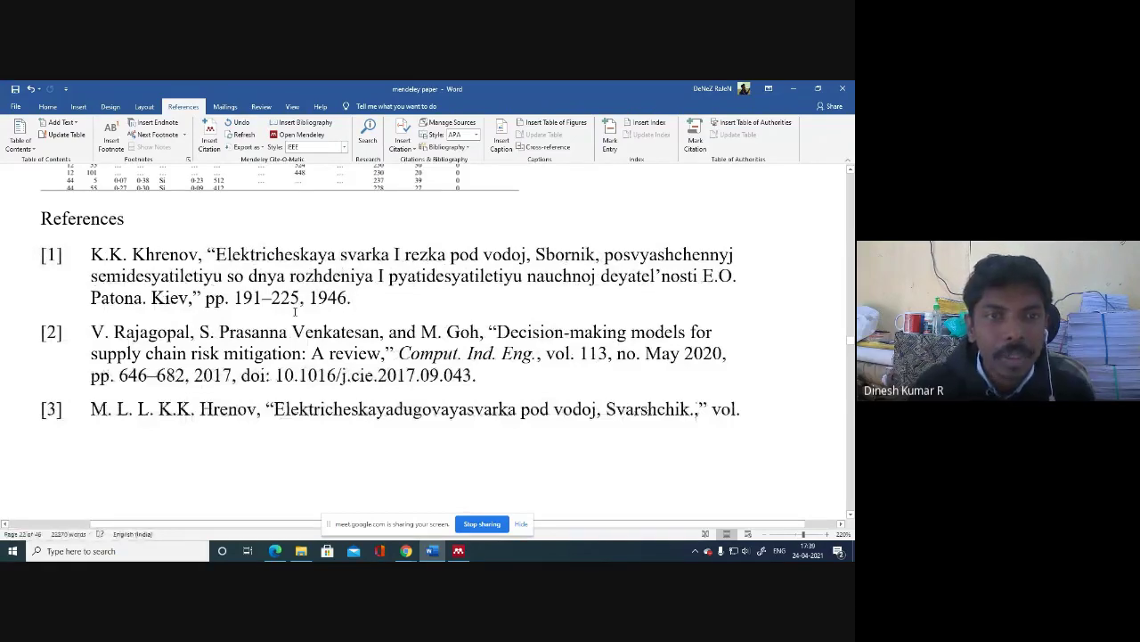
Scroll back through the body text to check bracketed citations like [154].
scroll(295, 311, "up", 5)
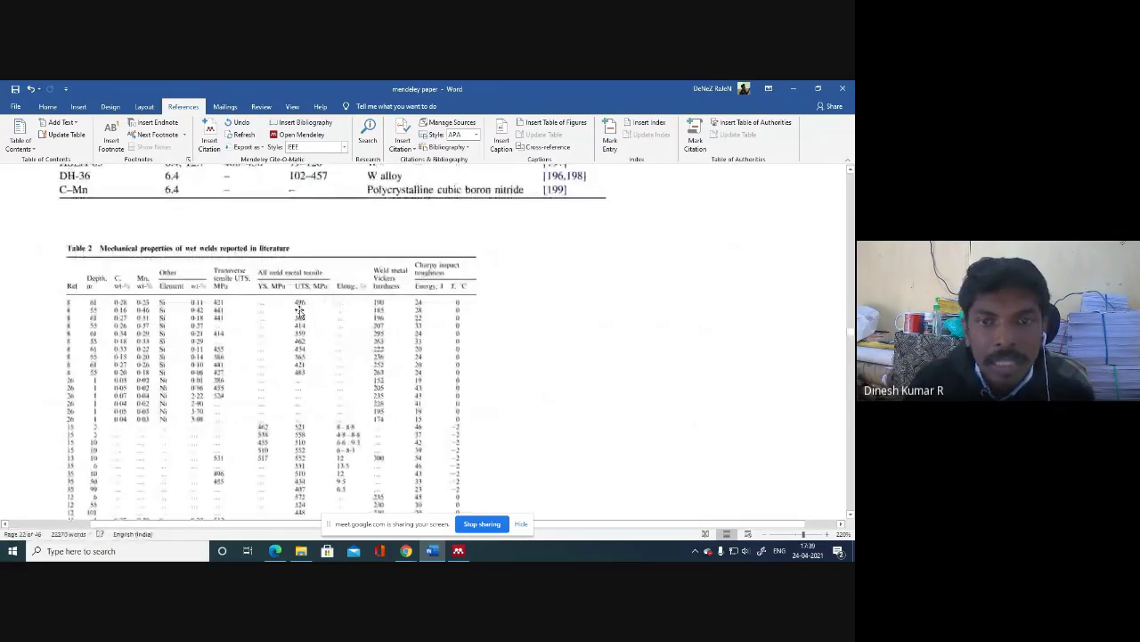
scroll(299, 310, "up", 5)
scroll(294, 304, "up", 5)
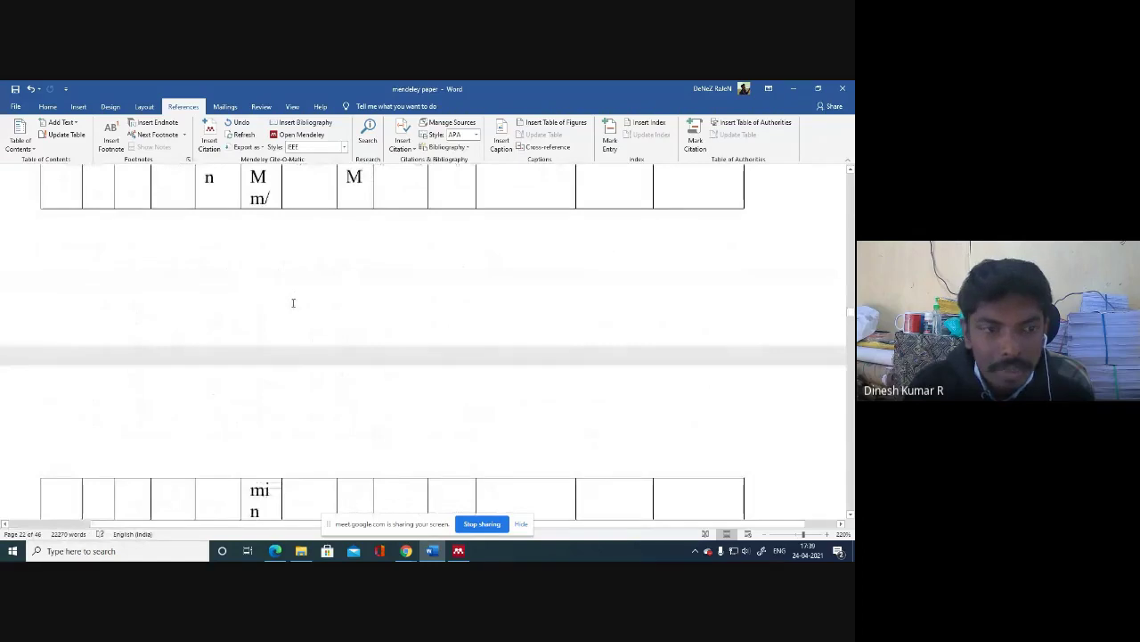
scroll(293, 303, "up", 5)
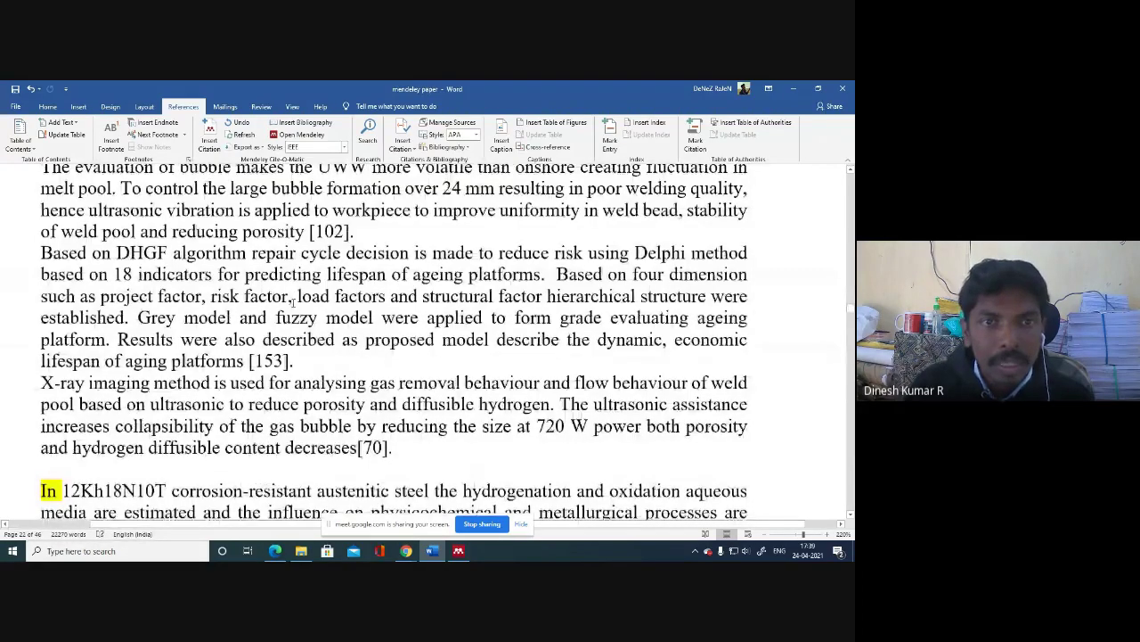
scroll(292, 303, "down", 3)
left_click(344, 146)
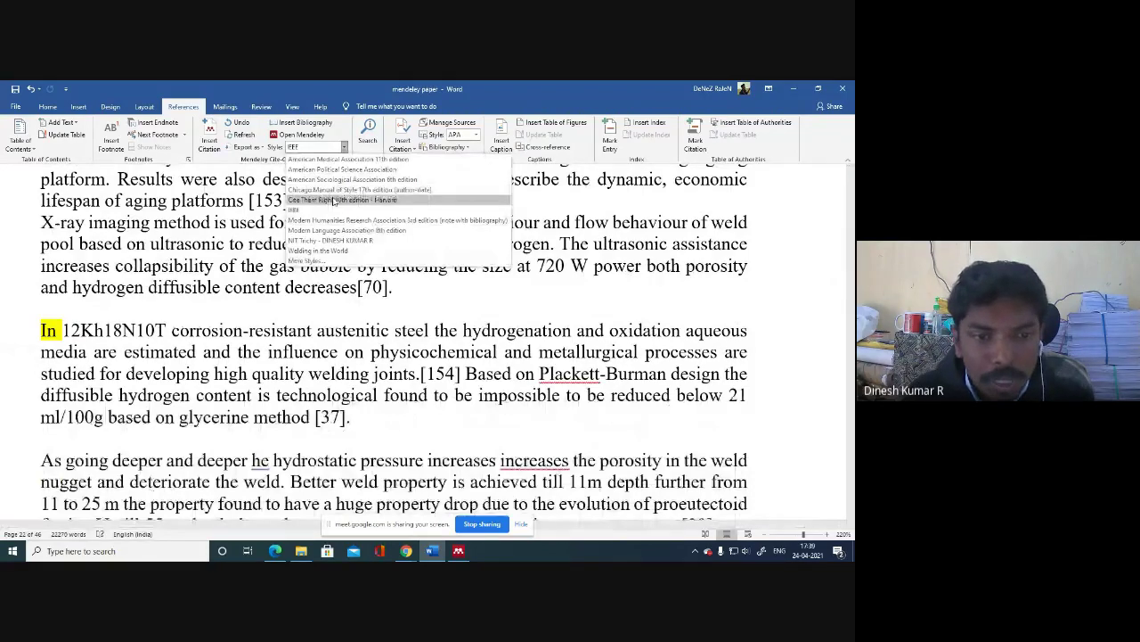
In Mendeley's full style manager, make Vancouver the active style and close it.
left_click(334, 201)
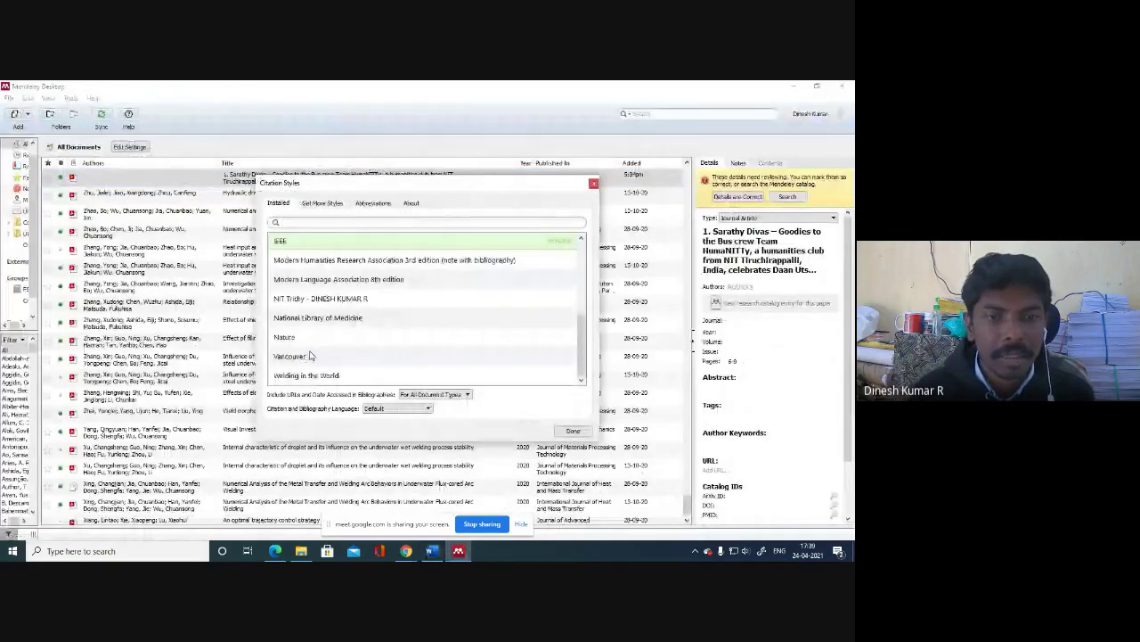
left_click(414, 361)
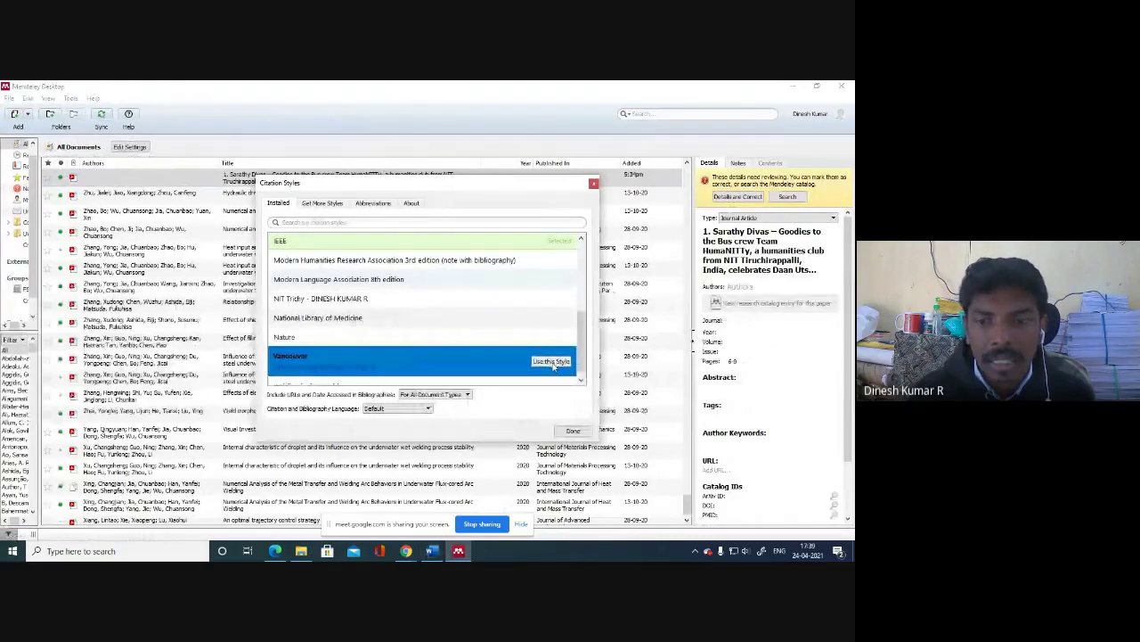
left_click(551, 362)
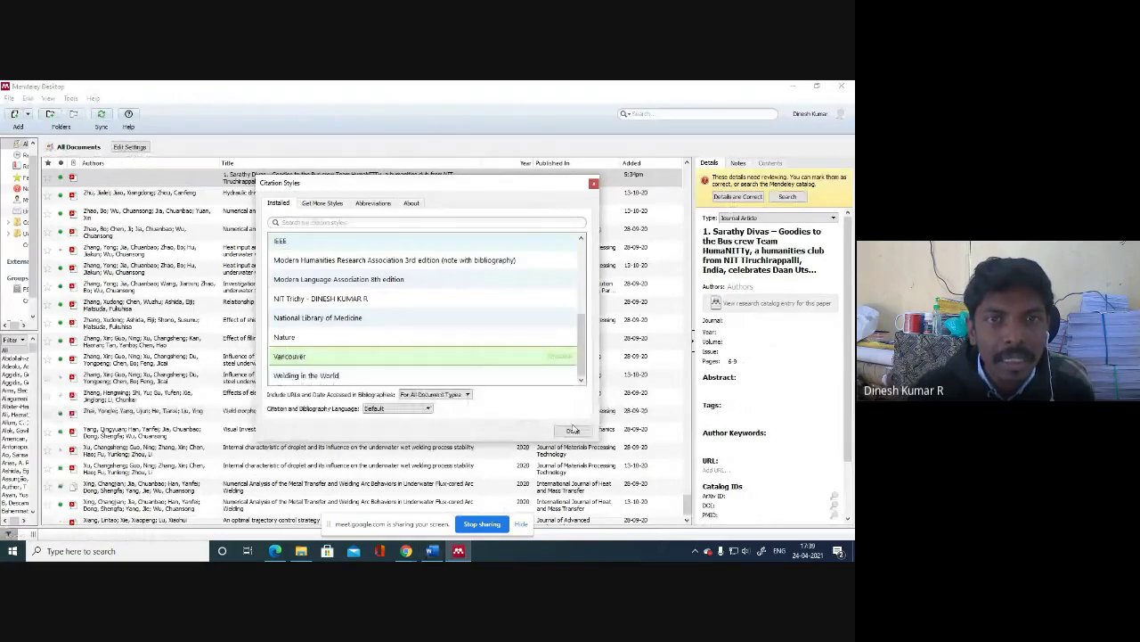
left_click(573, 429)
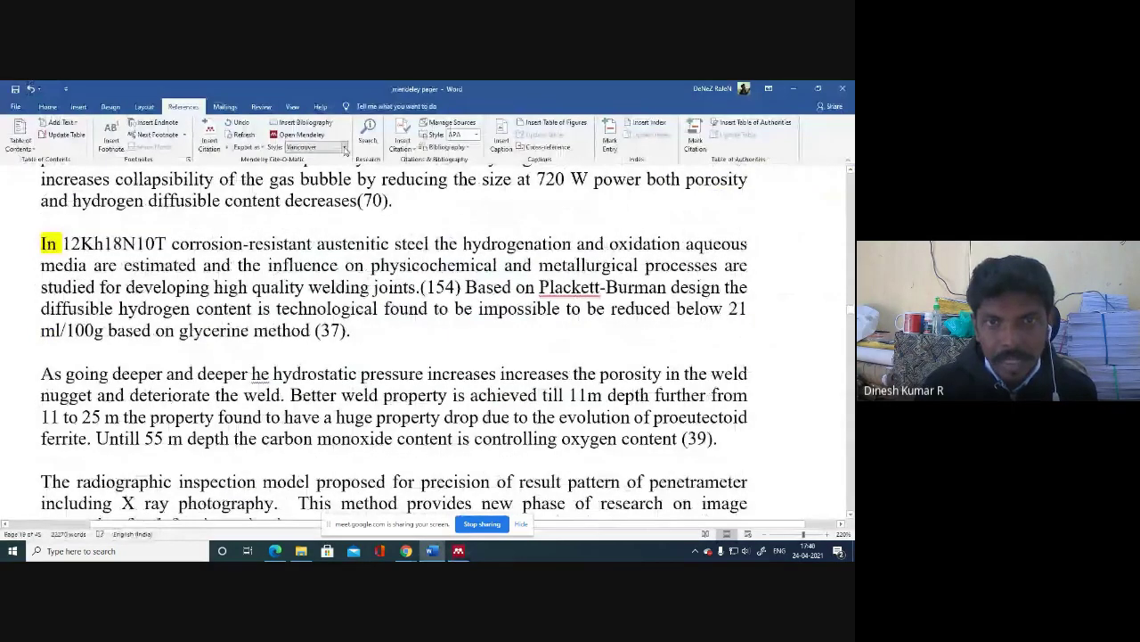
Check Vancouver citations (37) and (154) and the reference list, then restore IEEE.
left_click(335, 331)
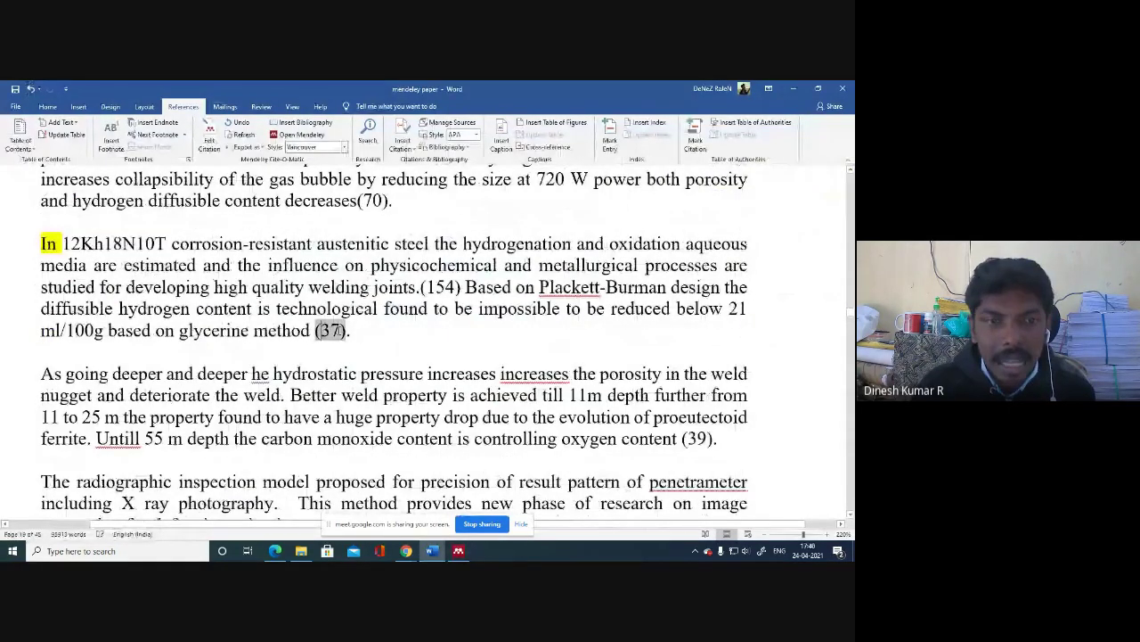
left_click(441, 287)
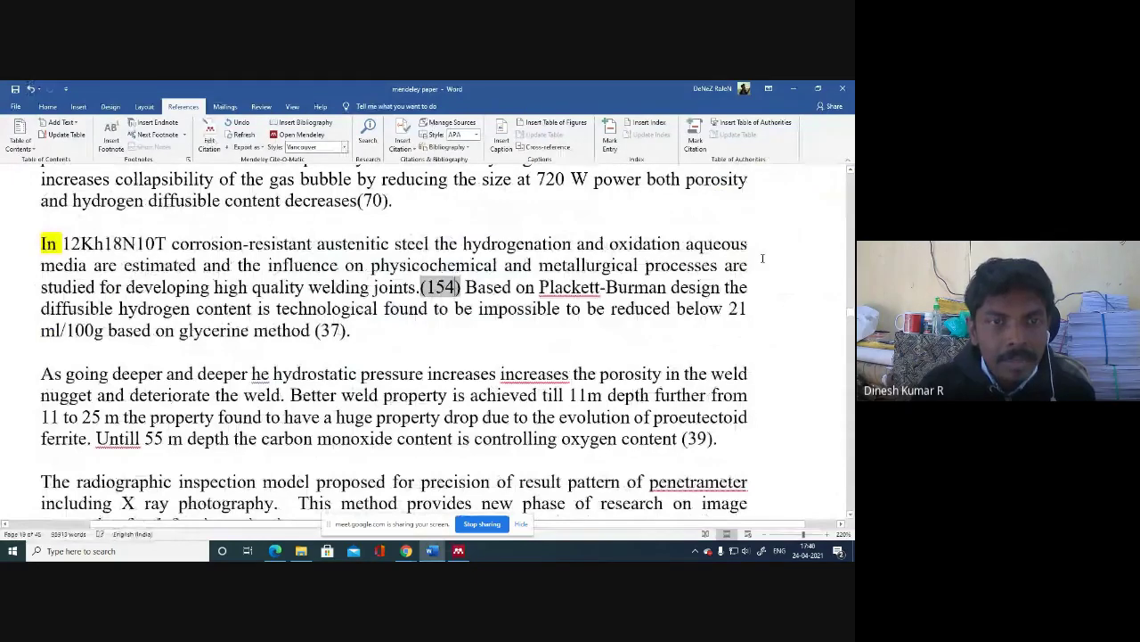
scroll(438, 296, "down", 5)
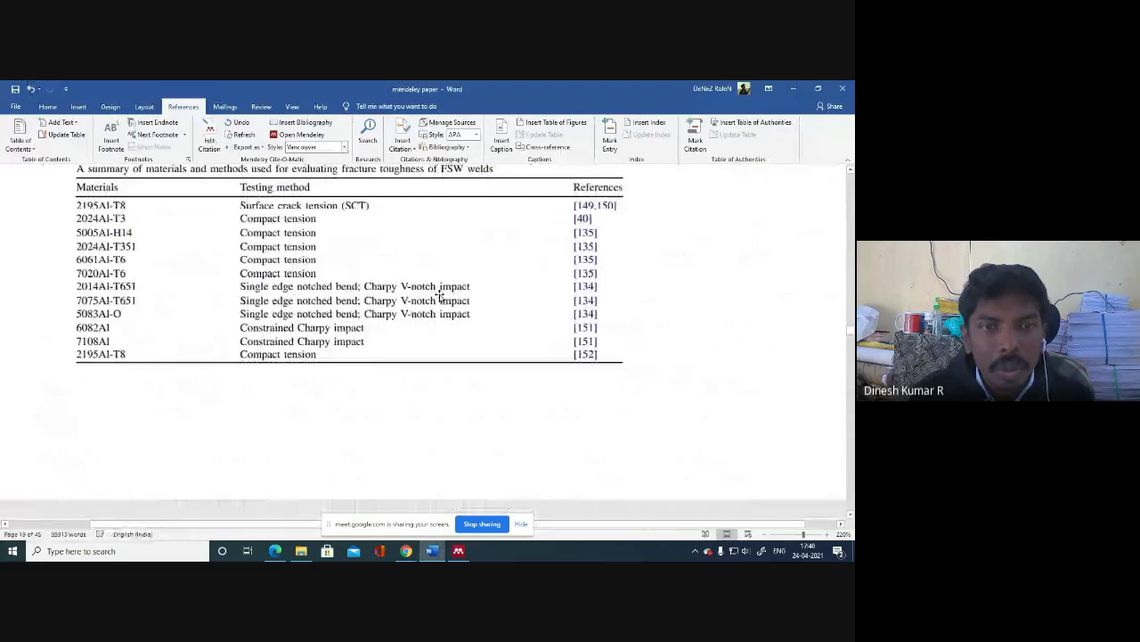
scroll(371, 298, "down", 5)
left_click(344, 146)
left_click(327, 212)
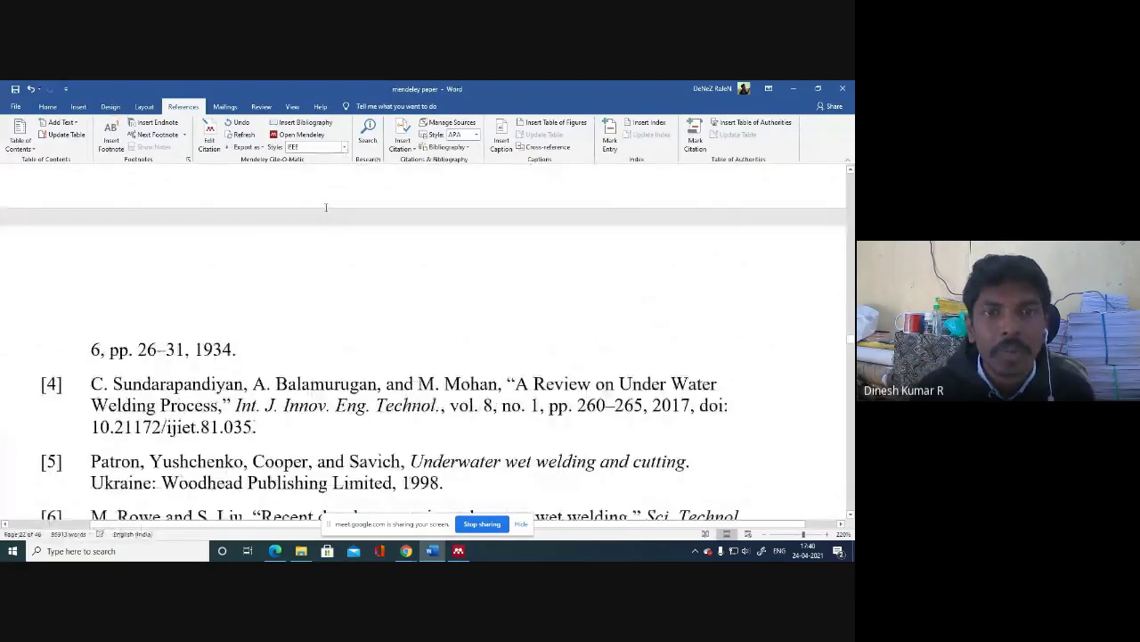
Switch the citation style to American Political Science Association and review the reformatted references.
left_click(344, 147)
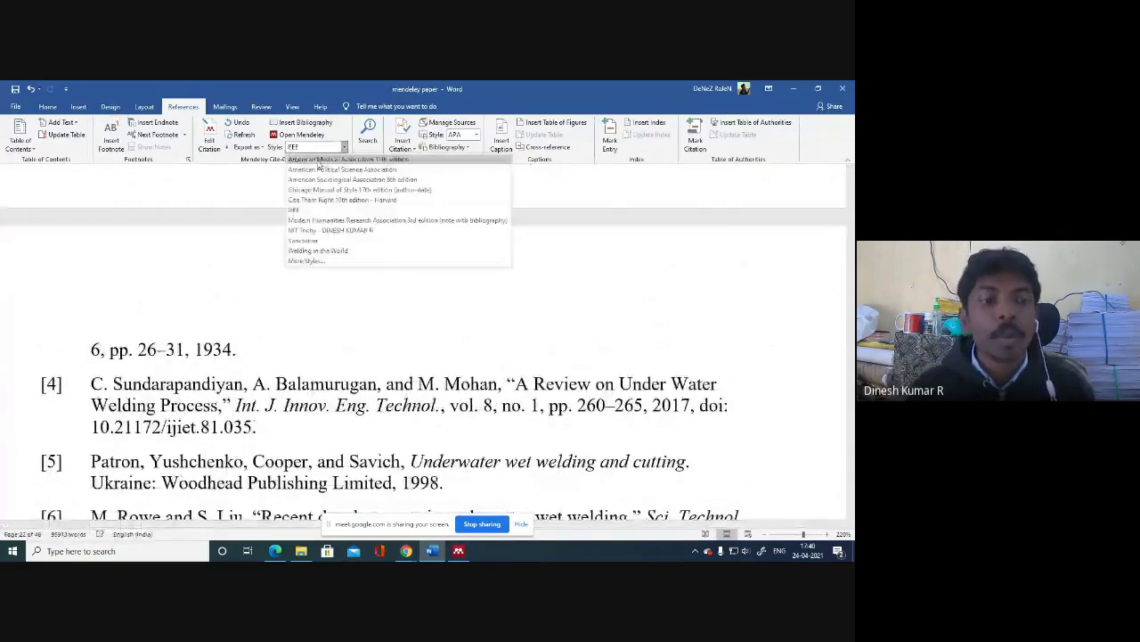
left_click(314, 173)
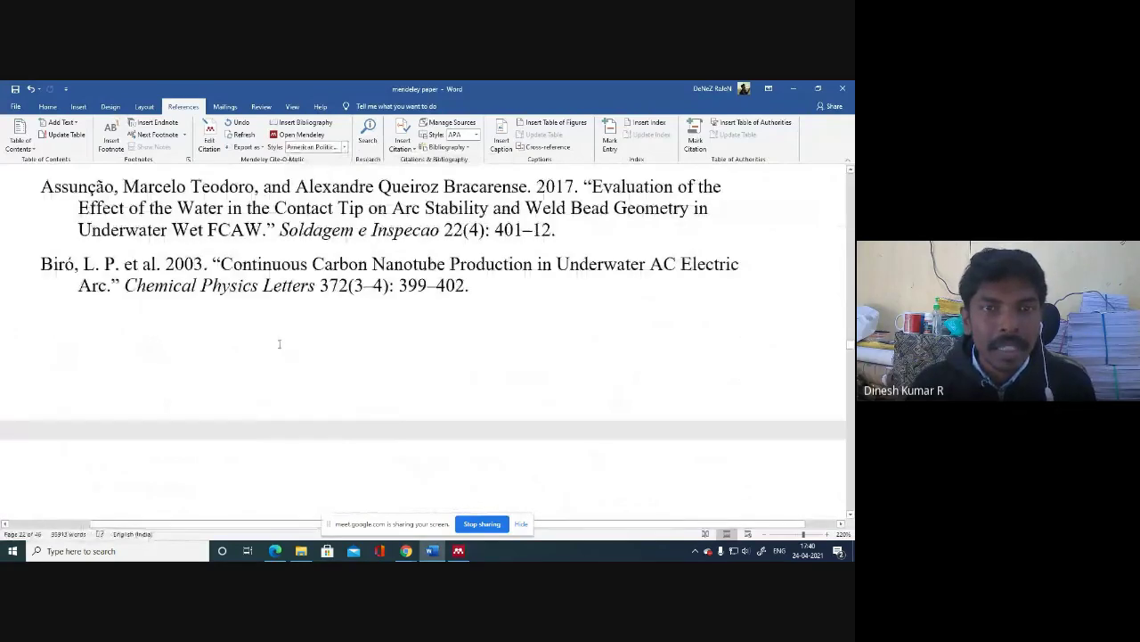
scroll(279, 344, "up", 2)
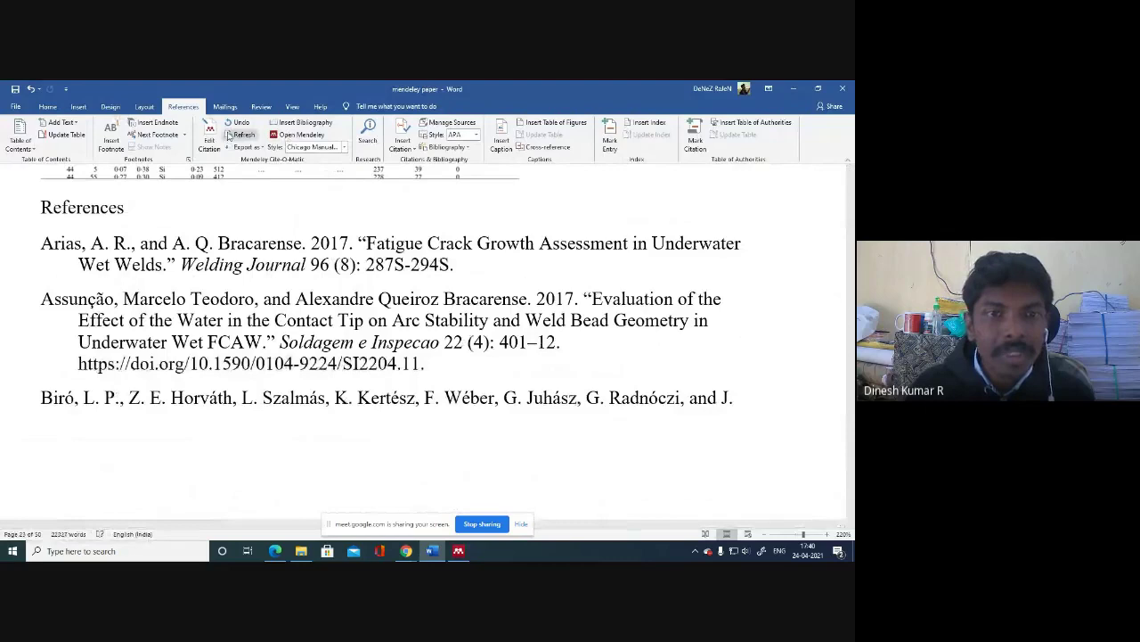
left_click(326, 148)
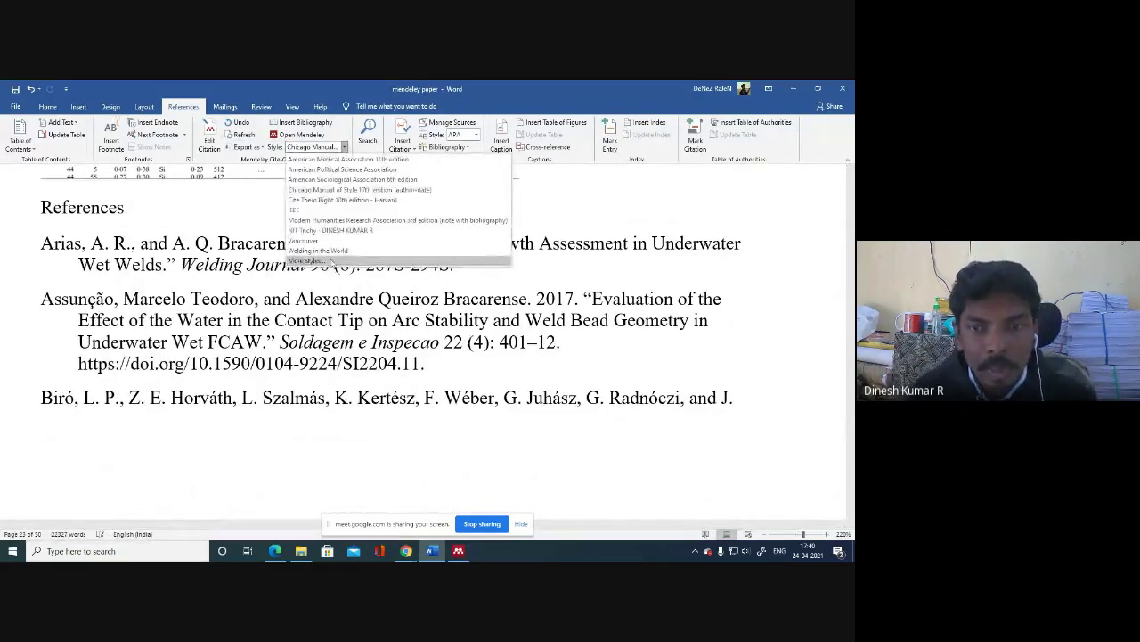
Show the Get More Styles section of Mendeley's style manager, then start a new Chrome tab.
left_click(331, 260)
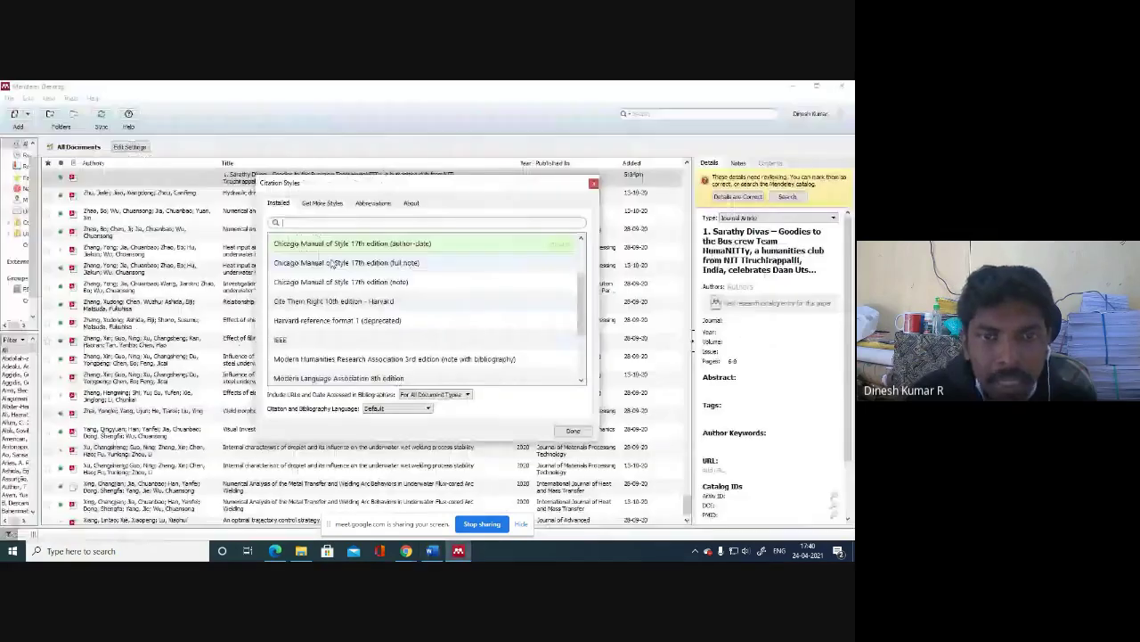
scroll(366, 271, "up", 2)
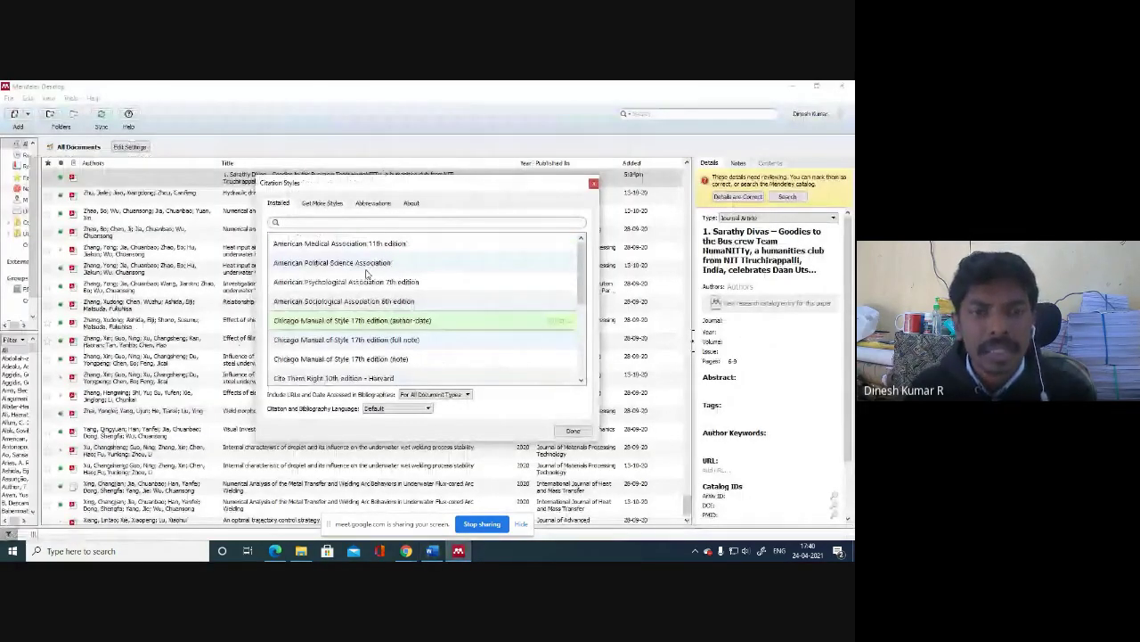
scroll(357, 262, "down", 5)
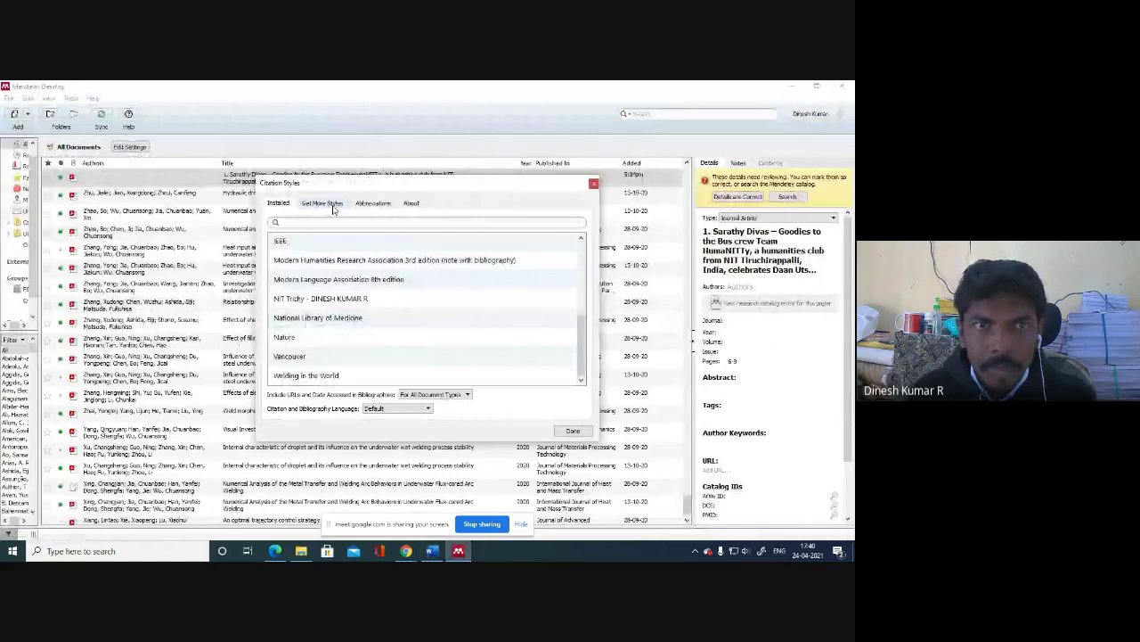
left_click(334, 205)
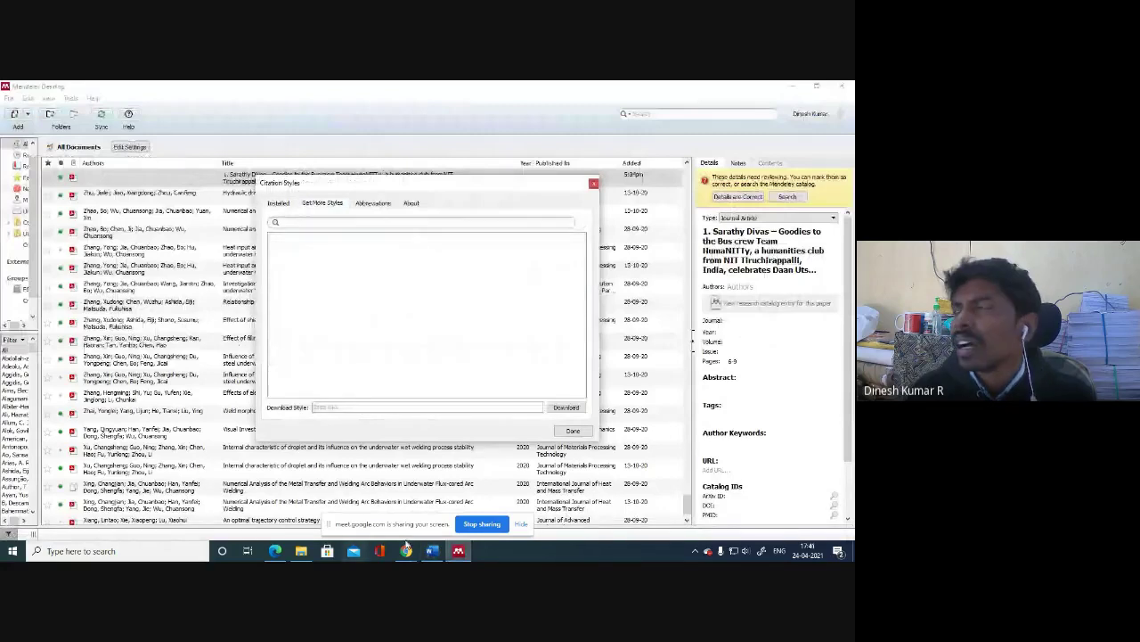
left_click(406, 548)
left_click(272, 88)
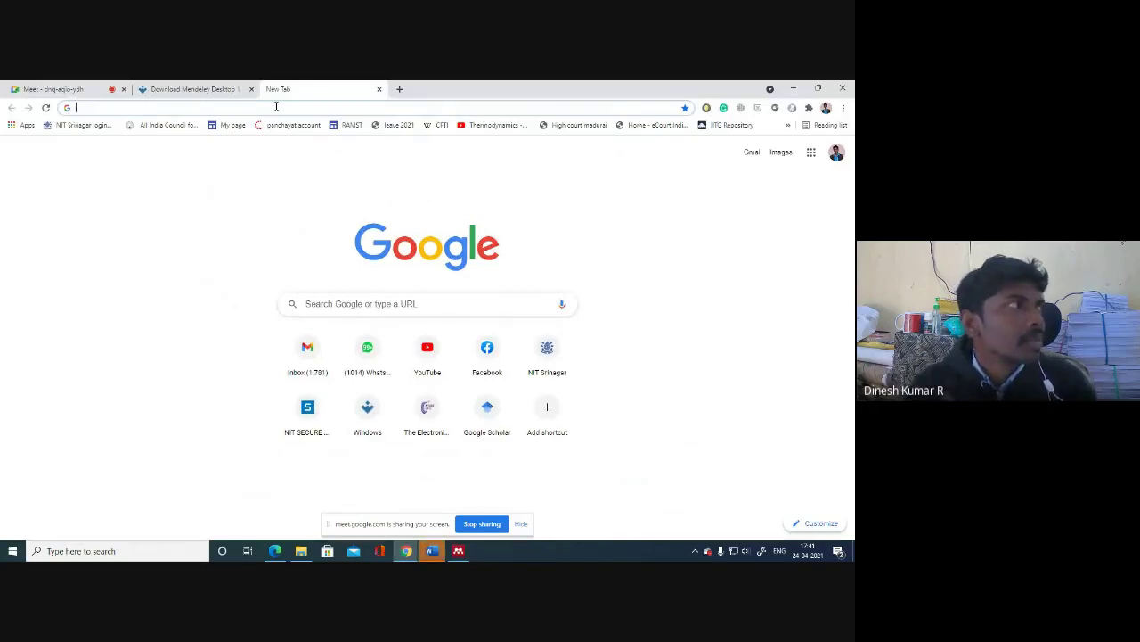
Google 'malcom mendeley referencing style' and open the '04. Citation Styles | Mendeley' result in a new tab.
left_click(276, 106)
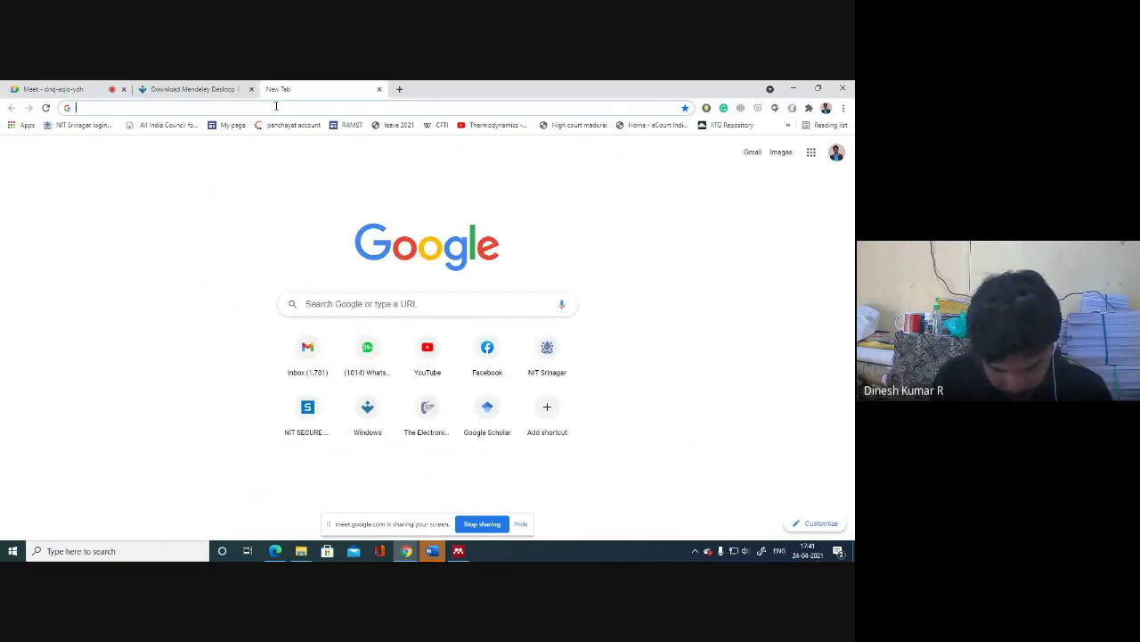
type("m")
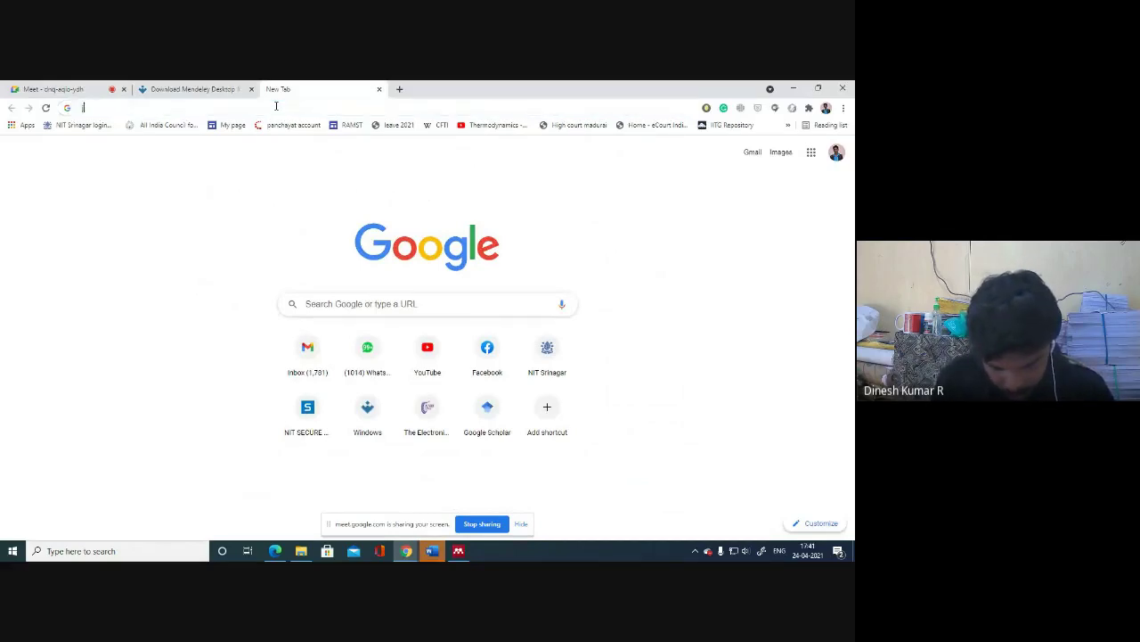
type("al")
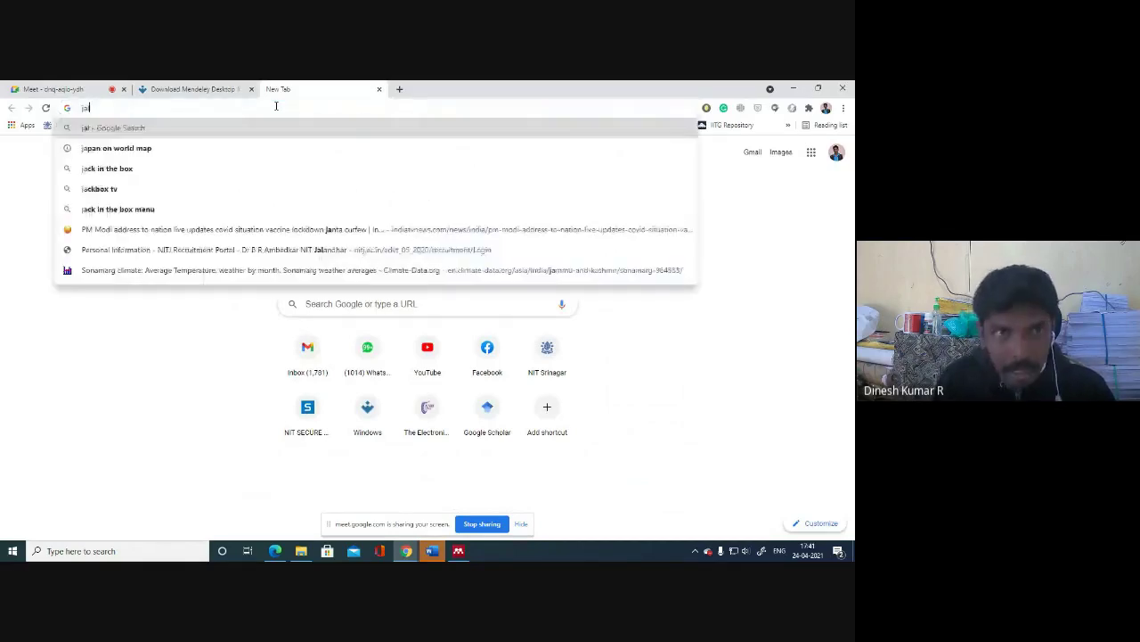
type("com mendeley ")
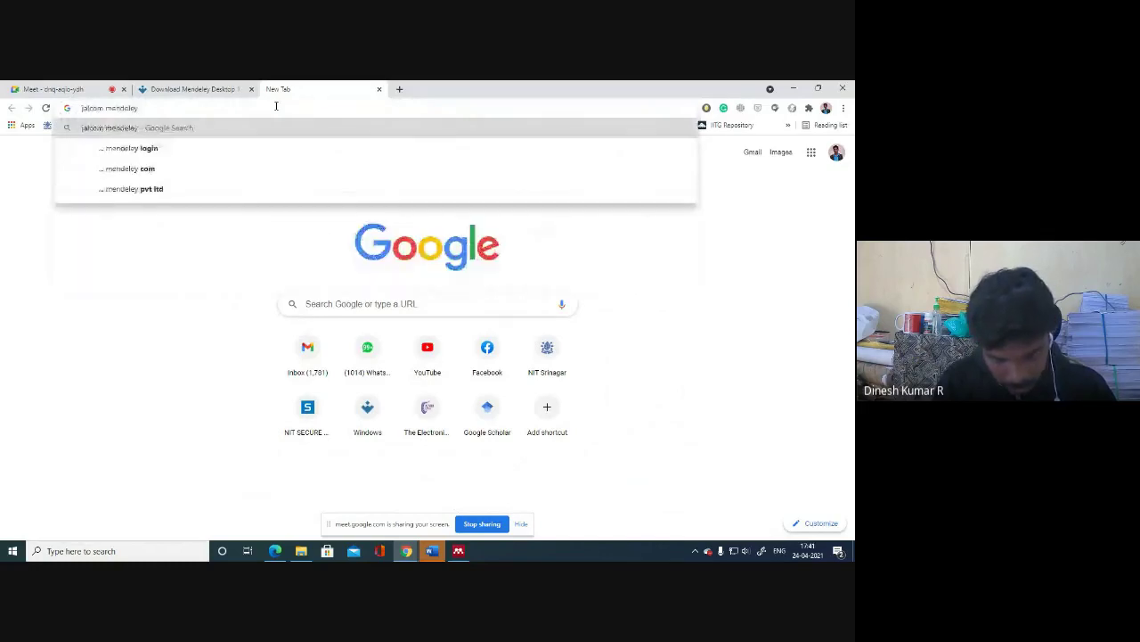
type("referenc")
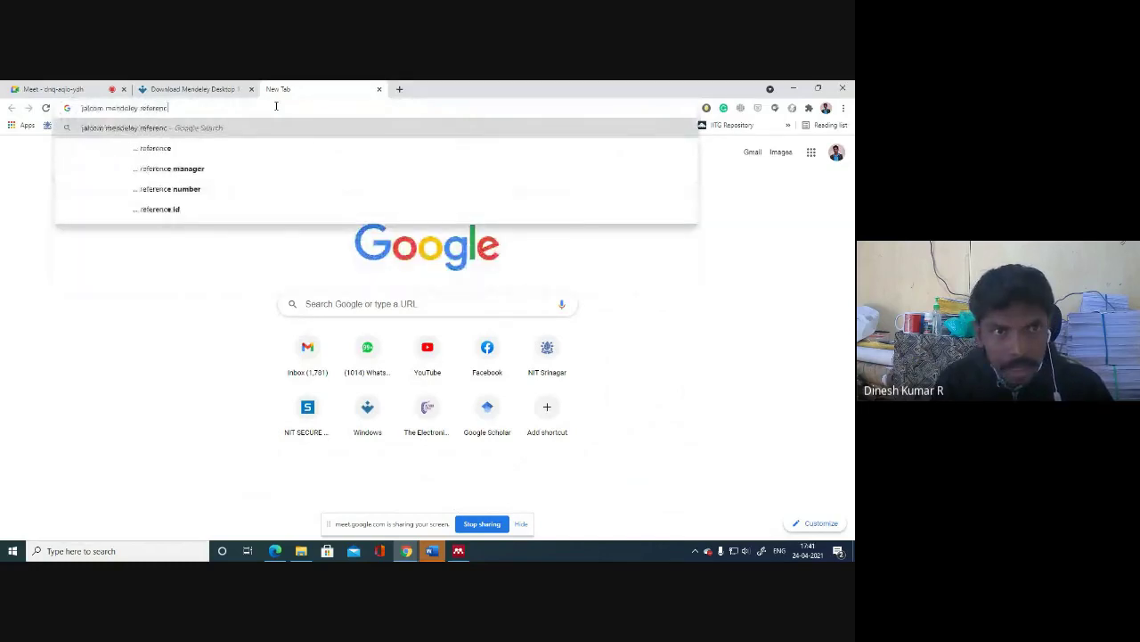
type("in")
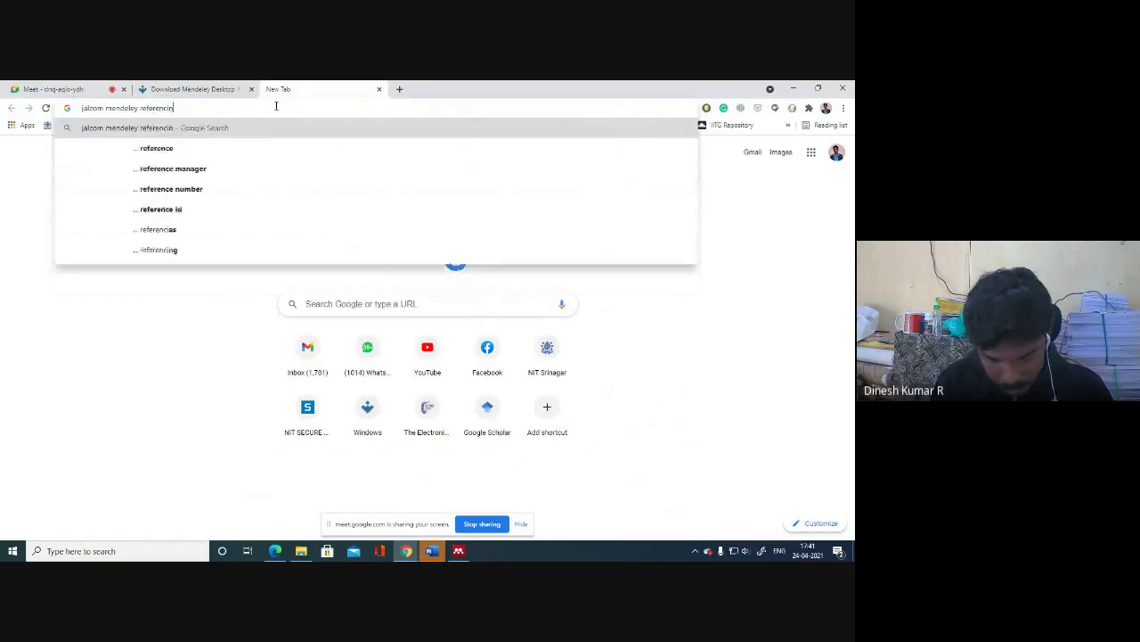
type("g style")
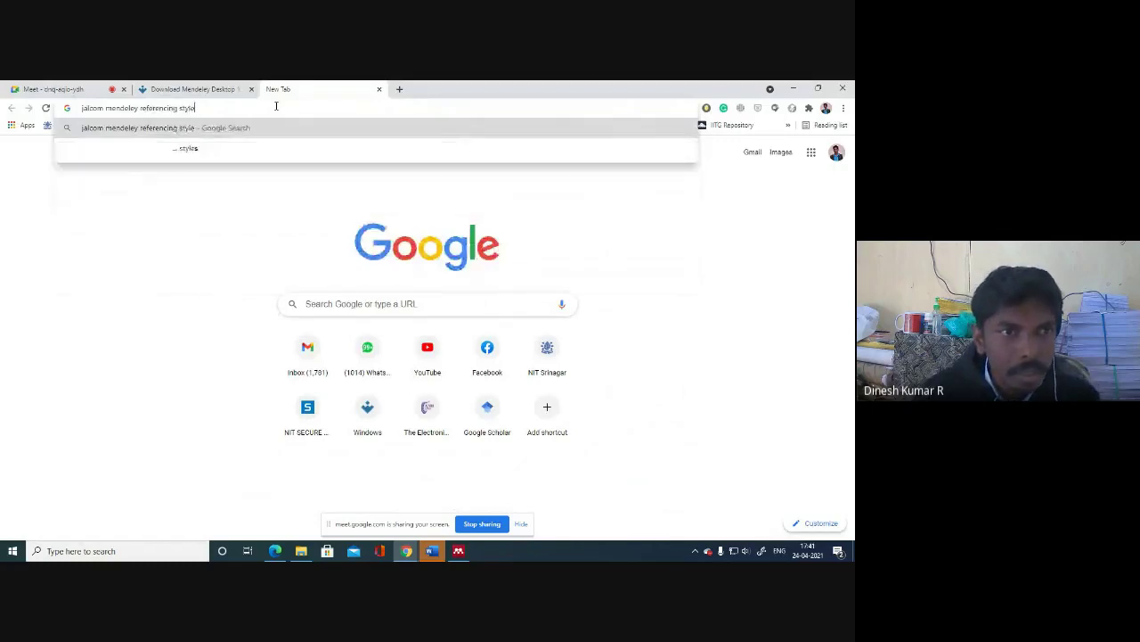
key("Return")
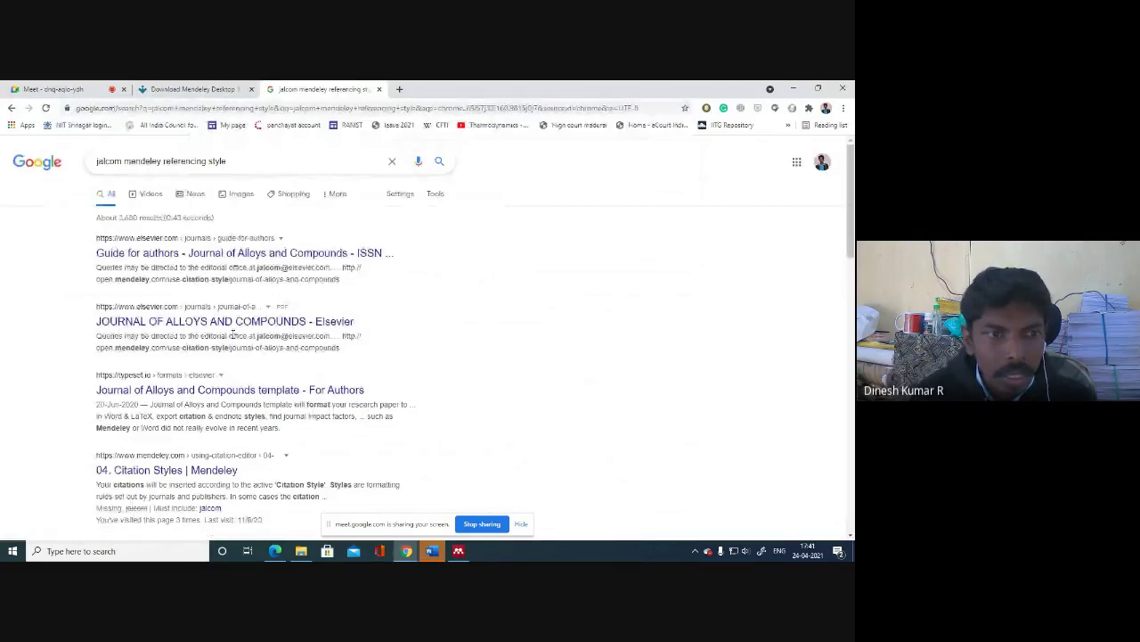
scroll(190, 365, "down", 2)
middle_click(190, 365)
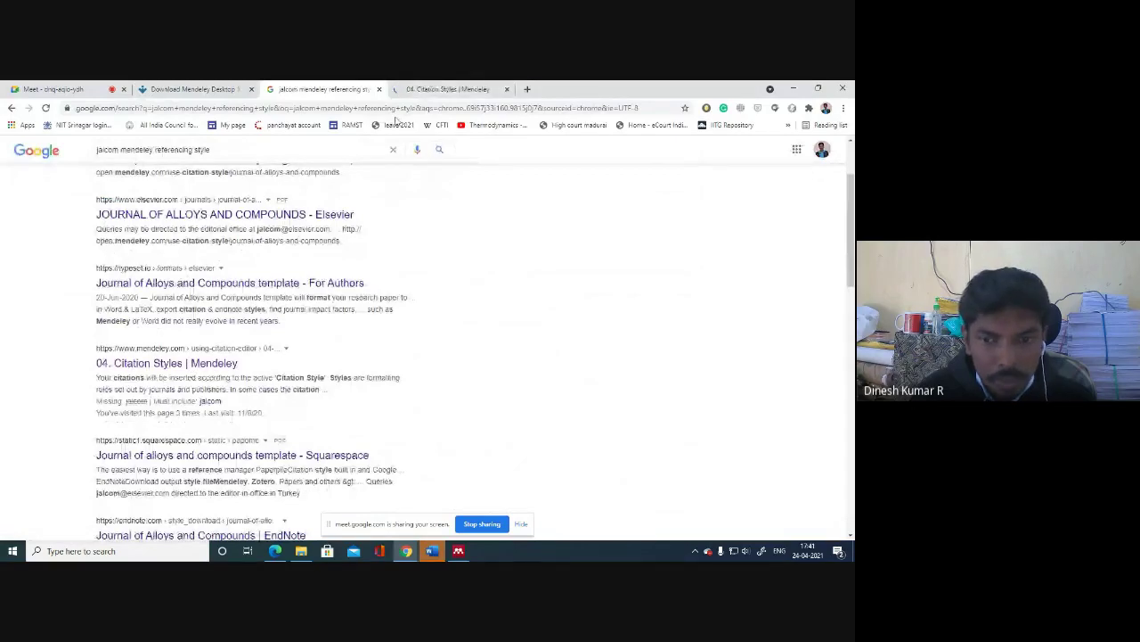
Switch to the Mendeley Citation Styles guide tab and scroll through it.
left_click(415, 86)
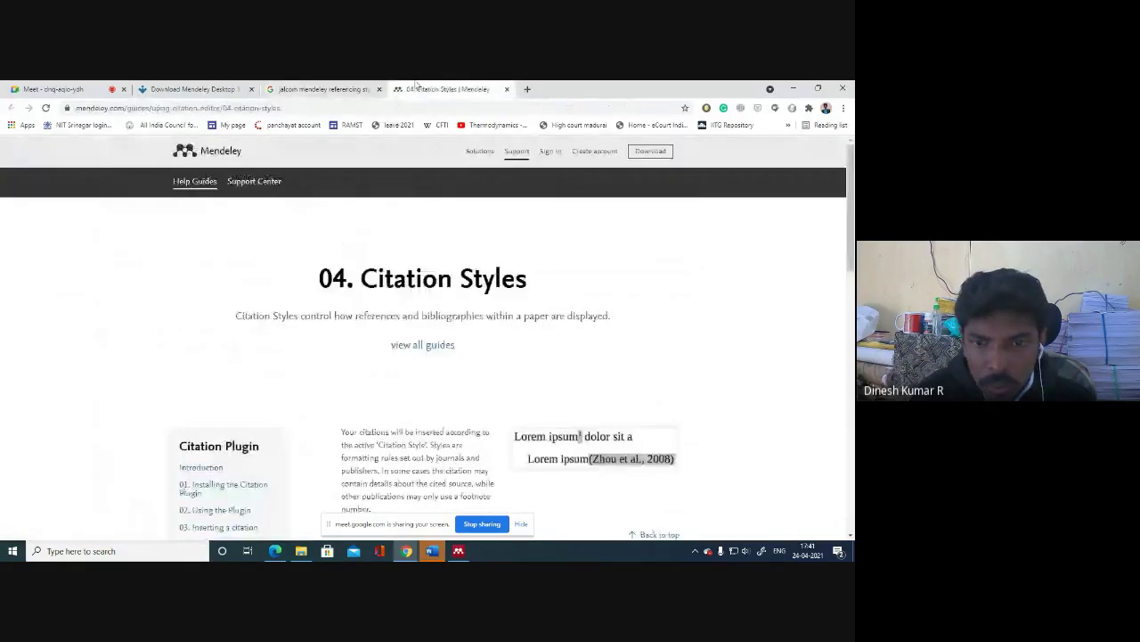
scroll(443, 320, "down", 3)
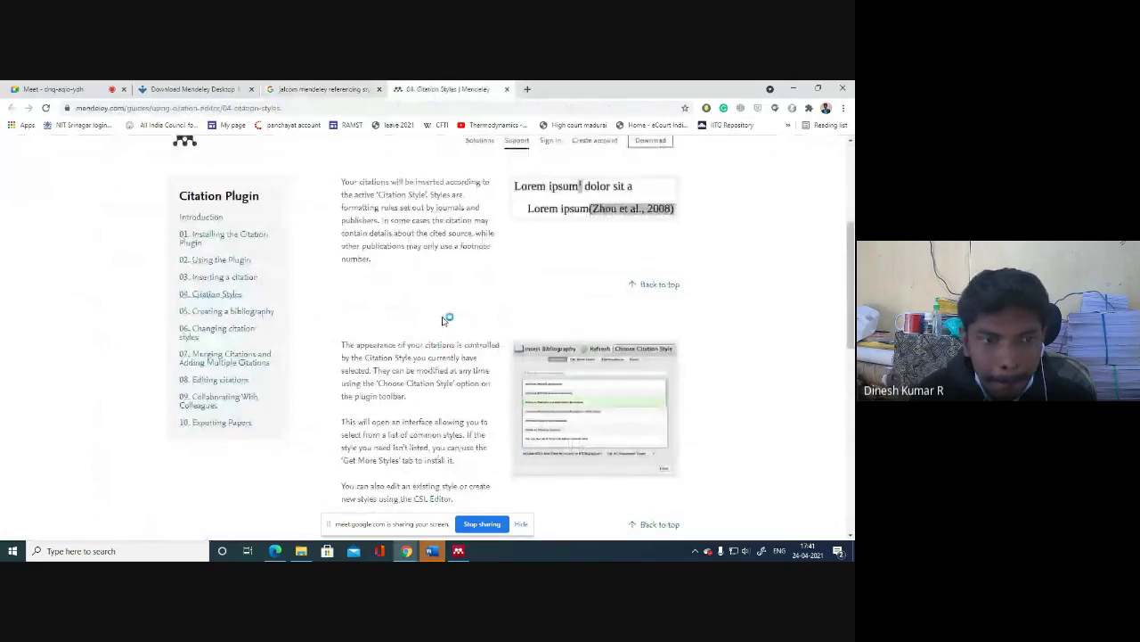
scroll(445, 320, "up", 2)
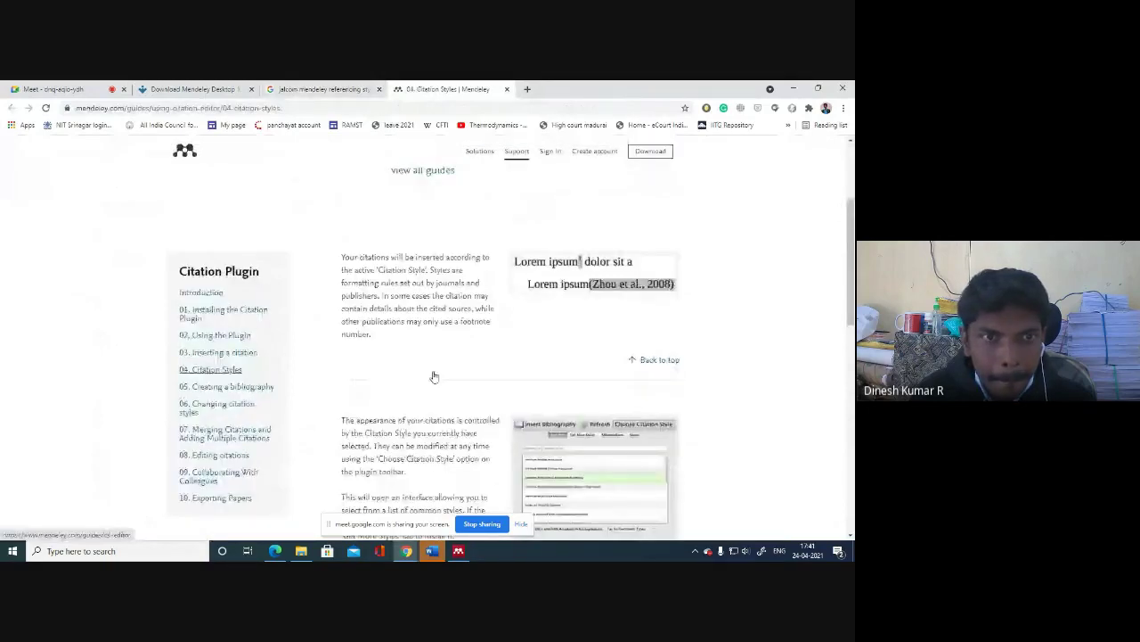
scroll(434, 376, "up", 3)
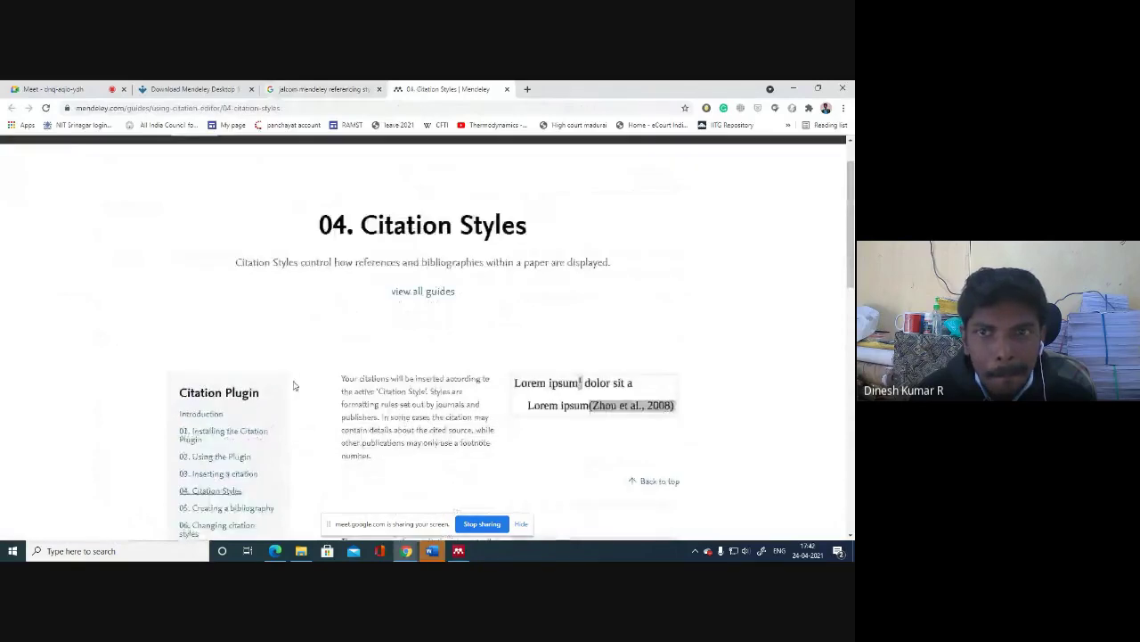
scroll(504, 245, "up", 1)
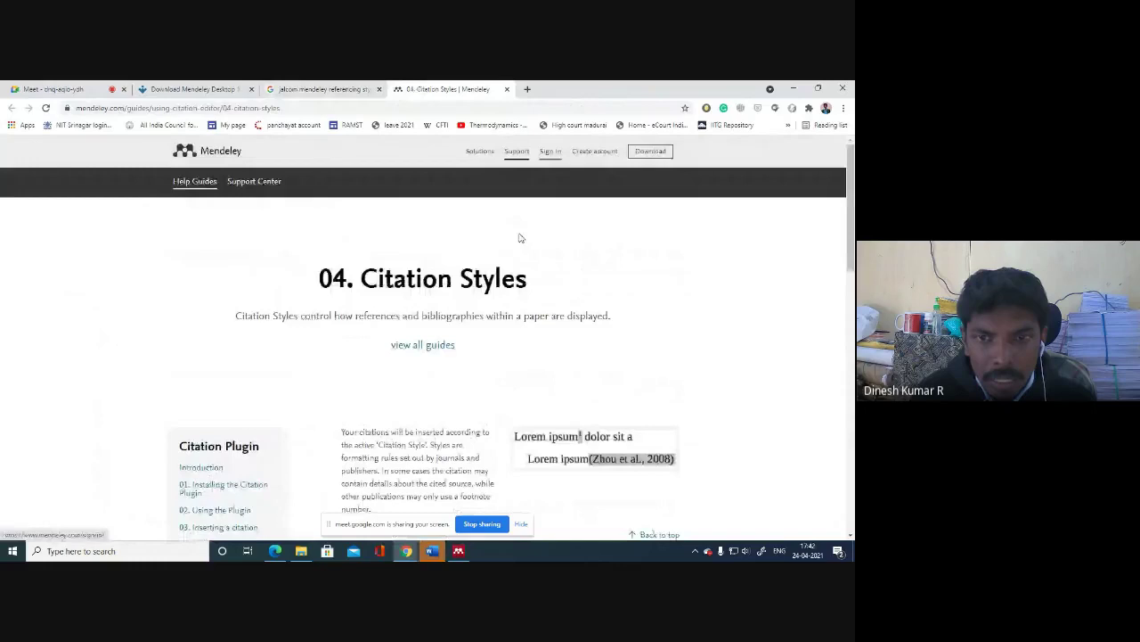
scroll(521, 238, "down", 10)
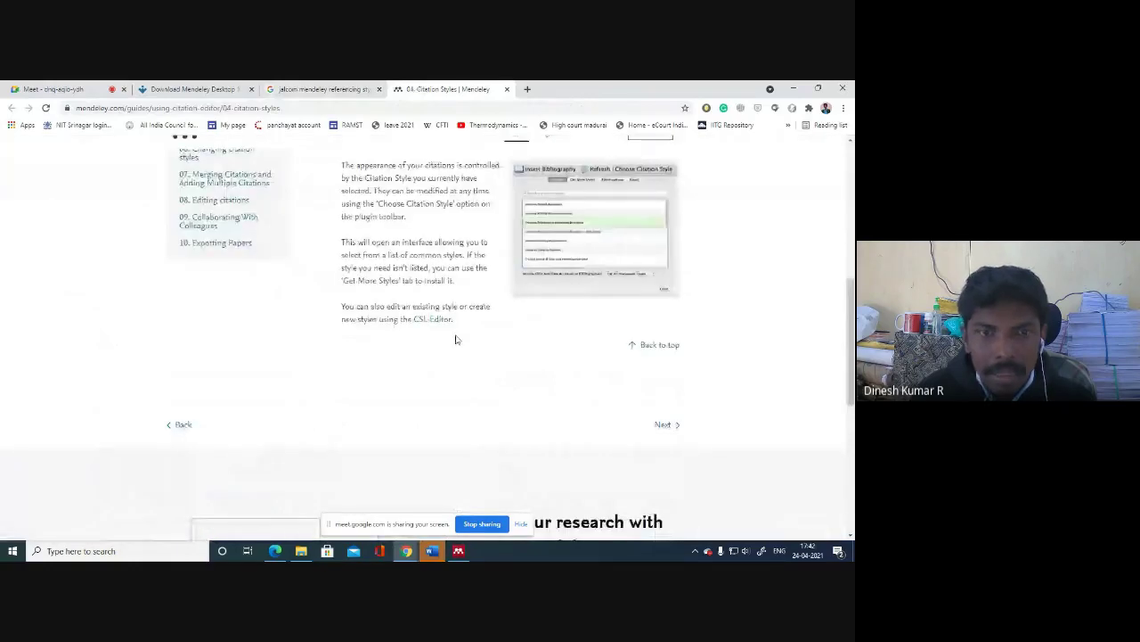
scroll(455, 338, "up", 10)
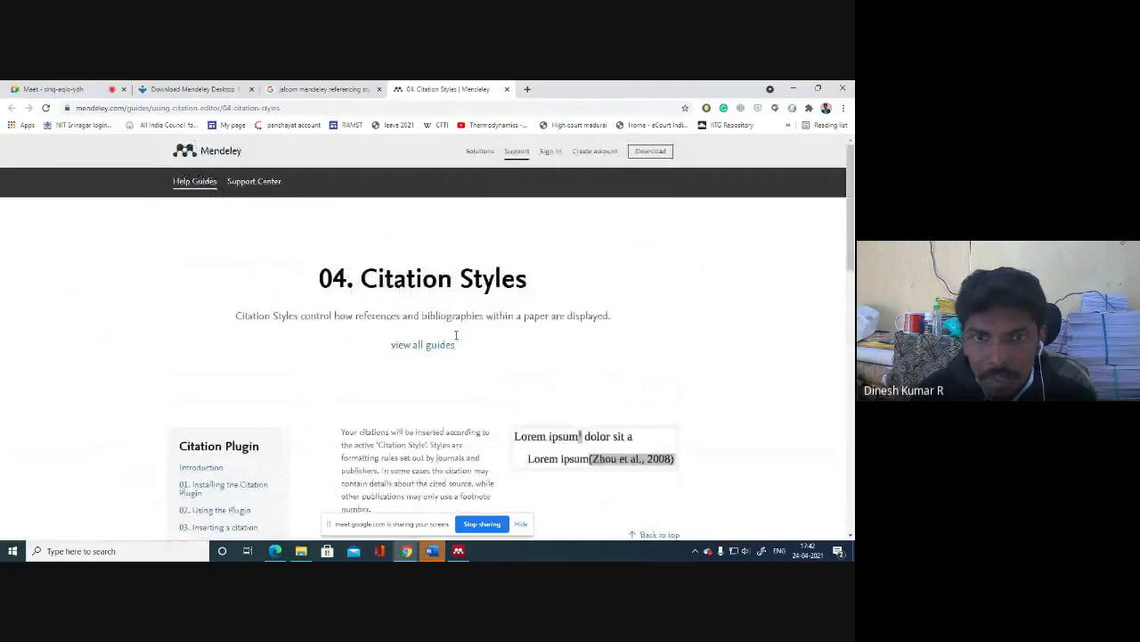
scroll(503, 429, "down", 3)
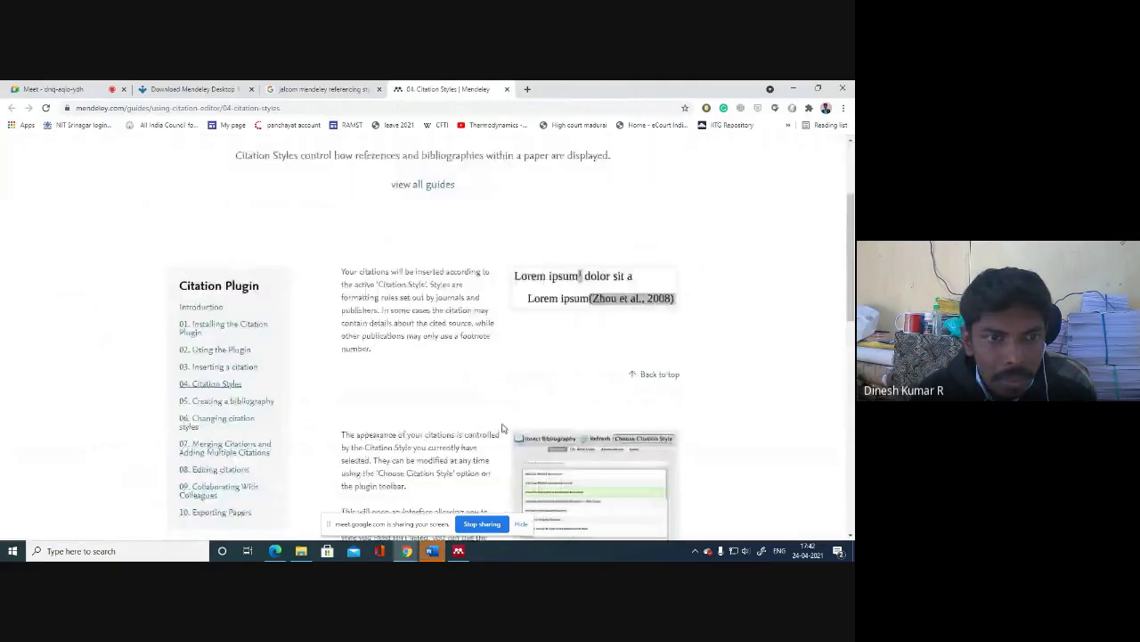
Open the '01. Installing the Citation Plugin' guide, skim it, and return to Mendeley Desktop.
left_click(214, 328)
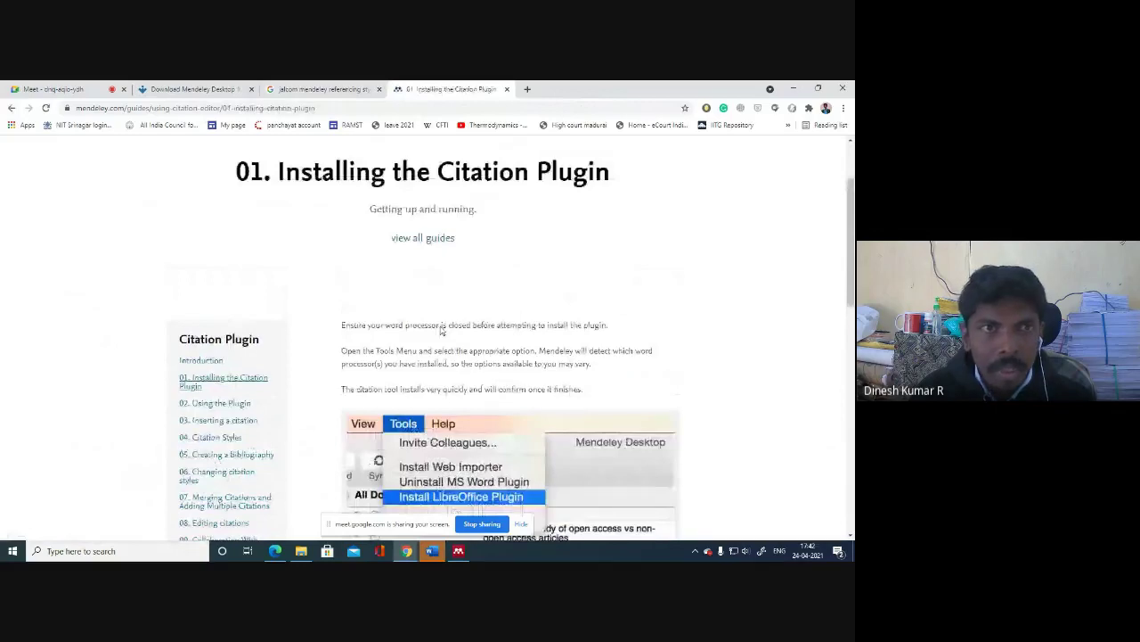
scroll(441, 330, "down", 2)
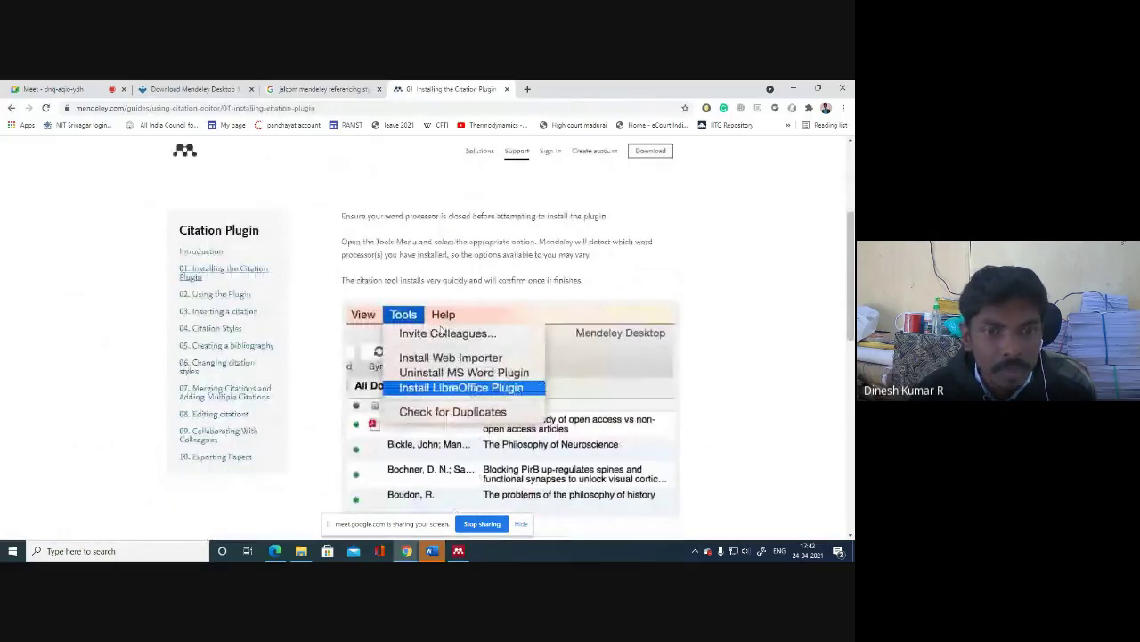
left_click(460, 551)
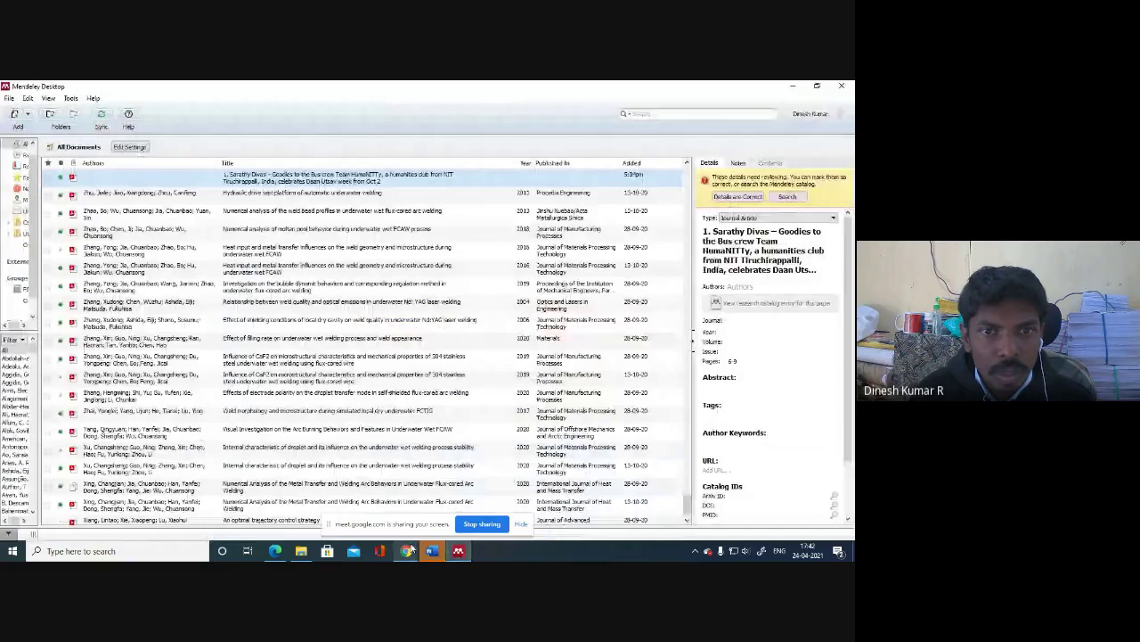
Back in Word, open Mendeley's More Styles dialog from the Style dropdown.
left_click(431, 551)
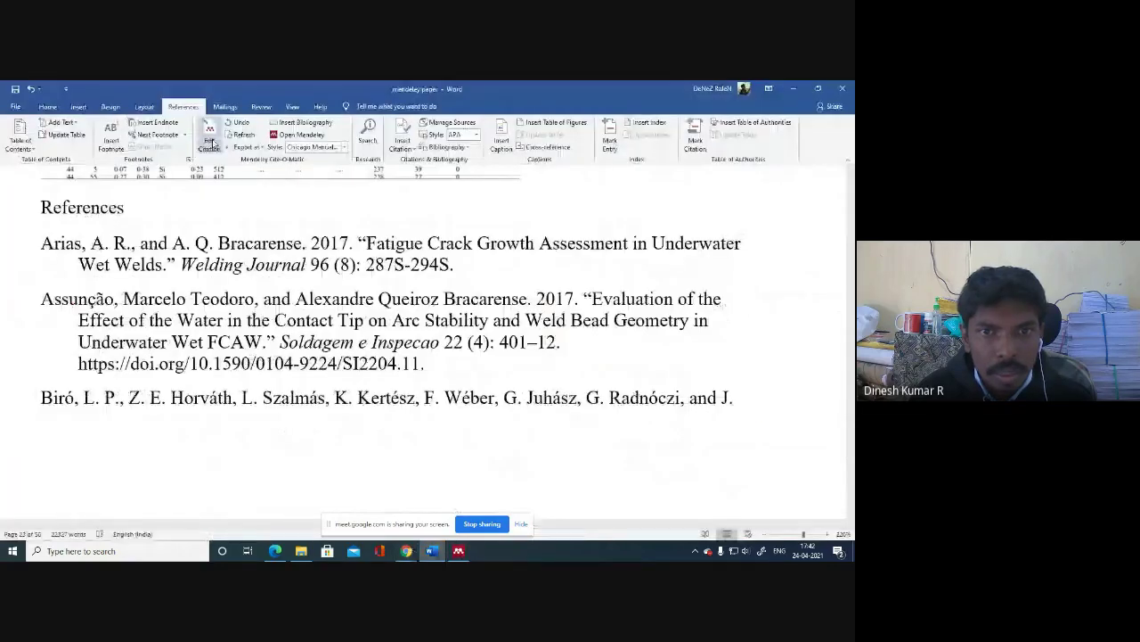
left_click(344, 147)
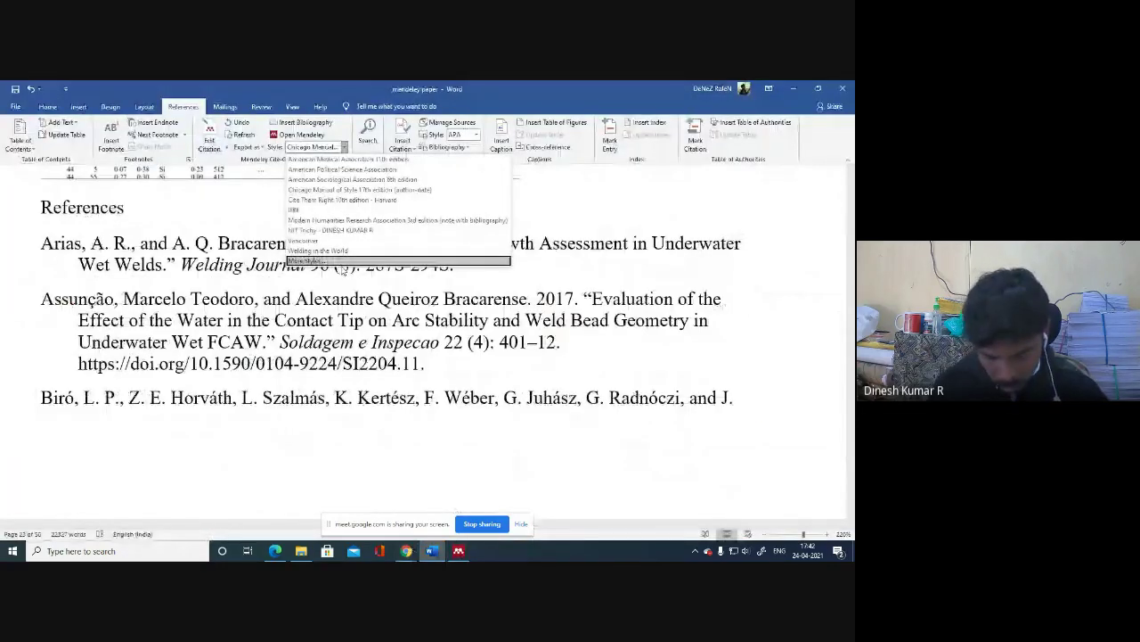
left_click(342, 261)
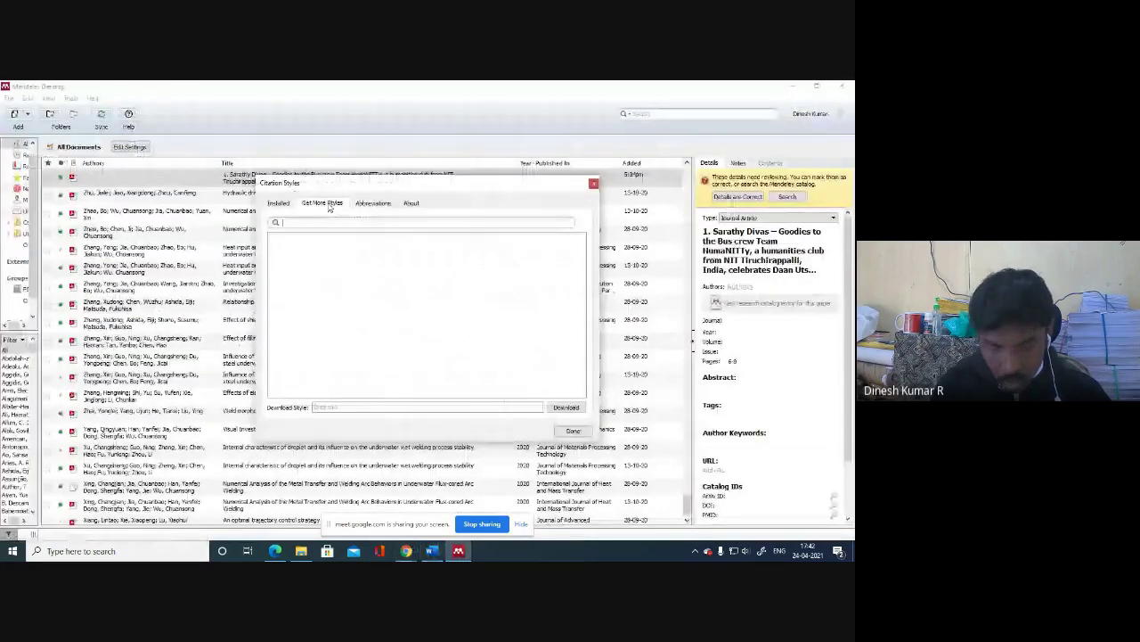
Search 'journal of allo' and install the Journal of Alloys and Compounds style.
type("jou")
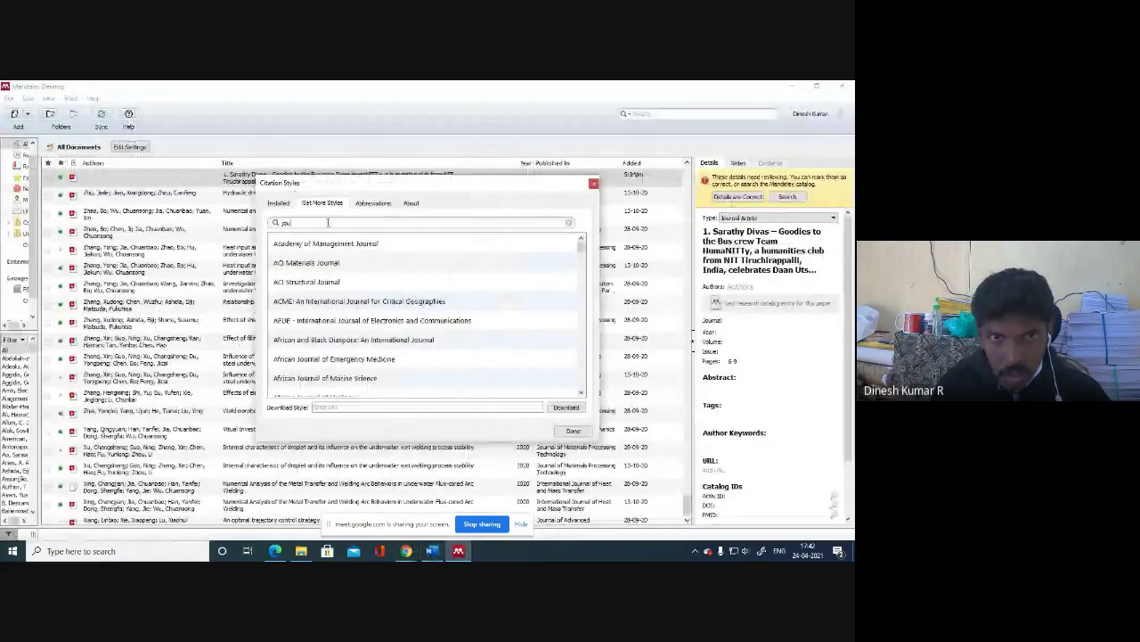
type("rnal o")
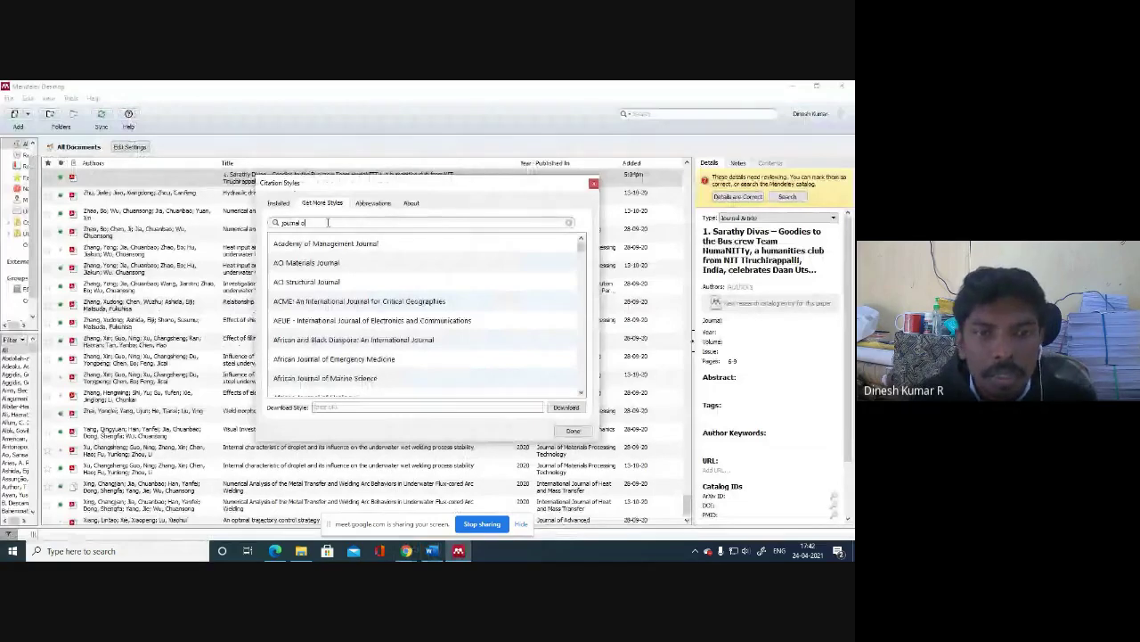
type("f allo")
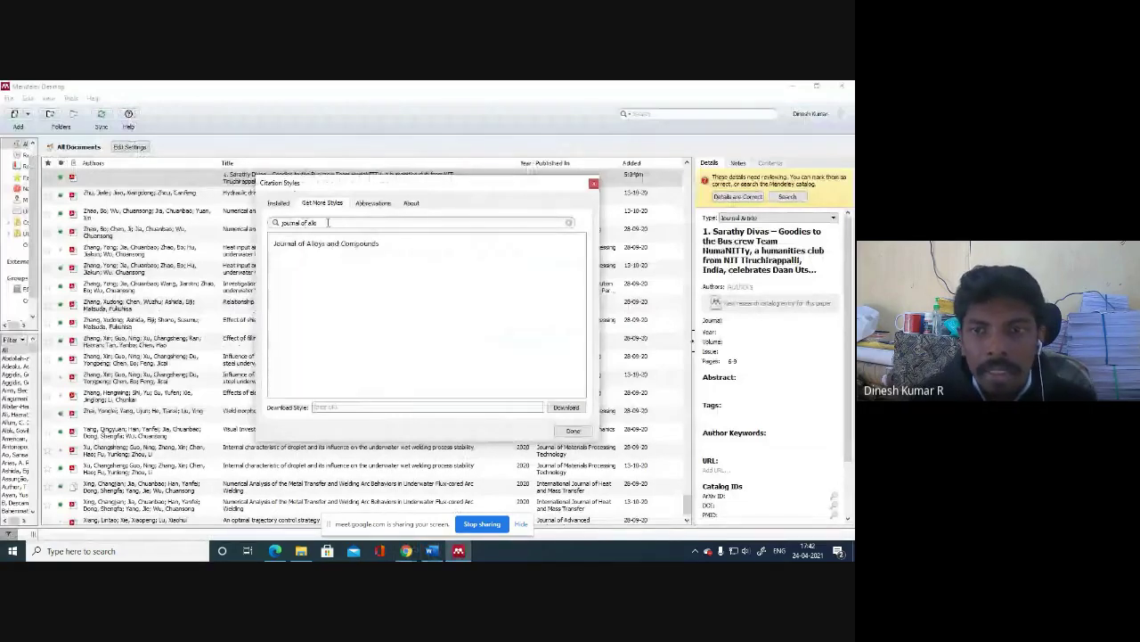
left_click(577, 257)
left_click(570, 253)
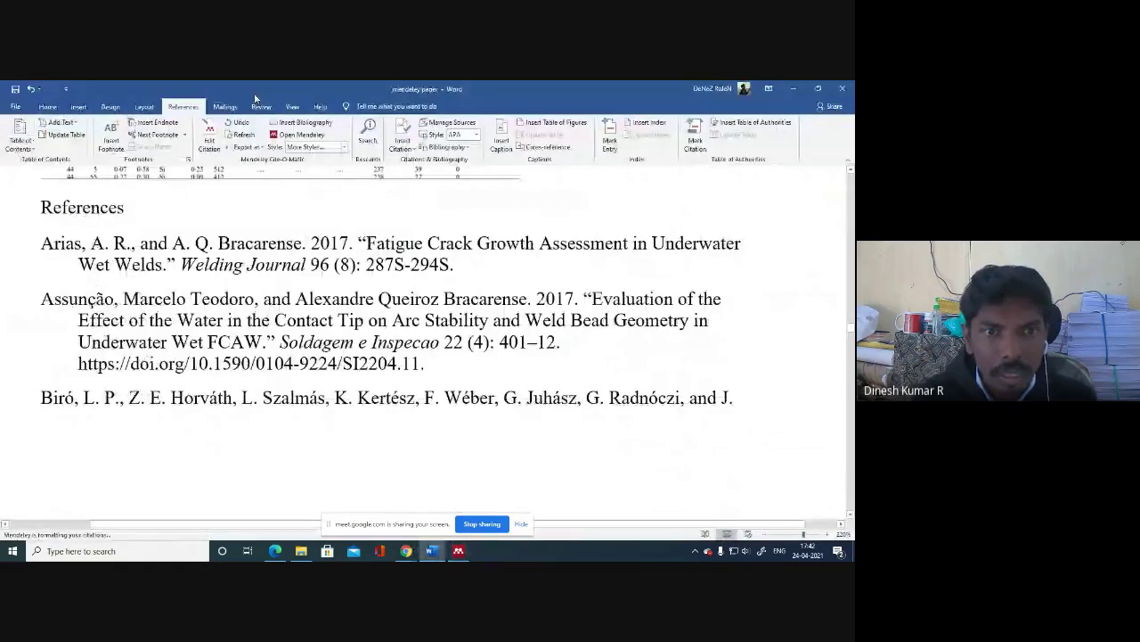
left_click(299, 148)
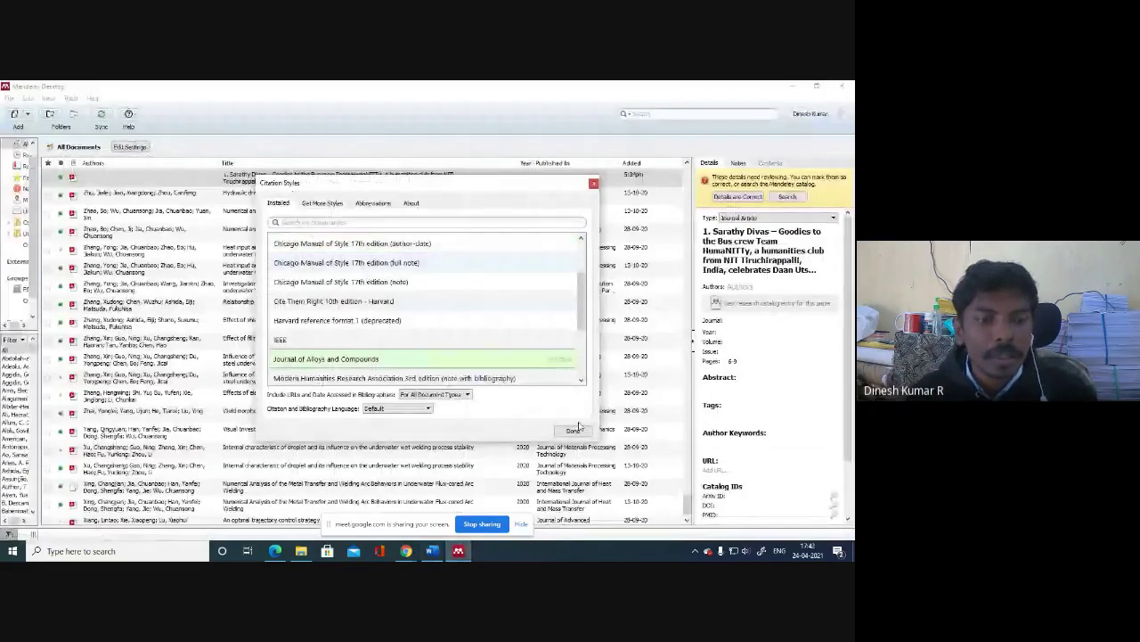
Apply Journal of Alloys and Compounds and scroll through the bracketed numbered references past [53].
left_click(573, 430)
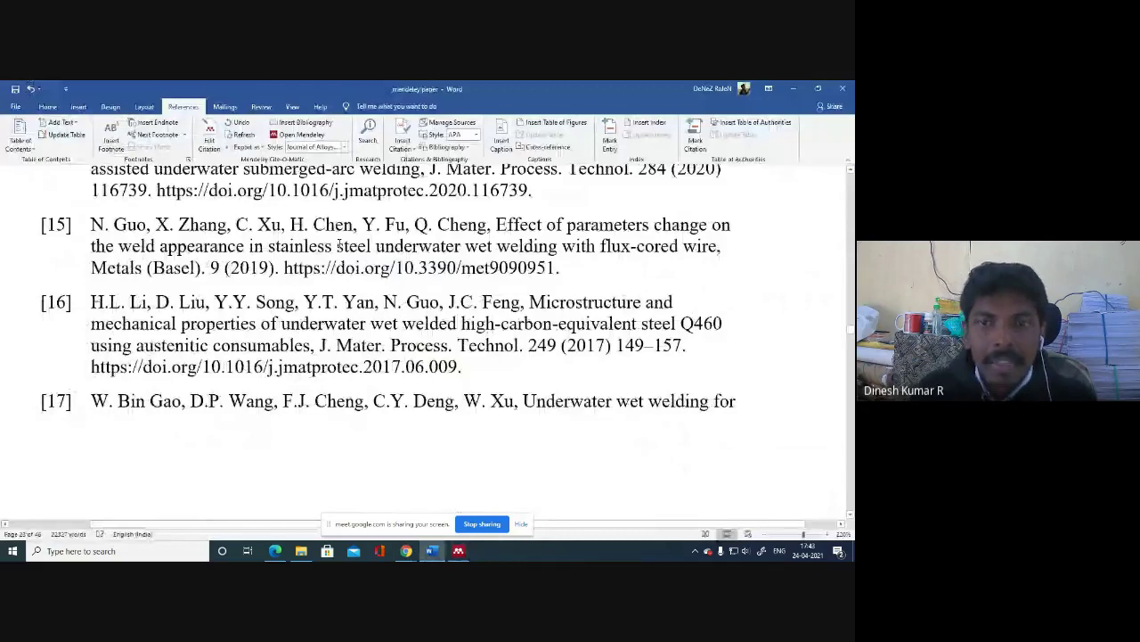
scroll(346, 287, "down", 5)
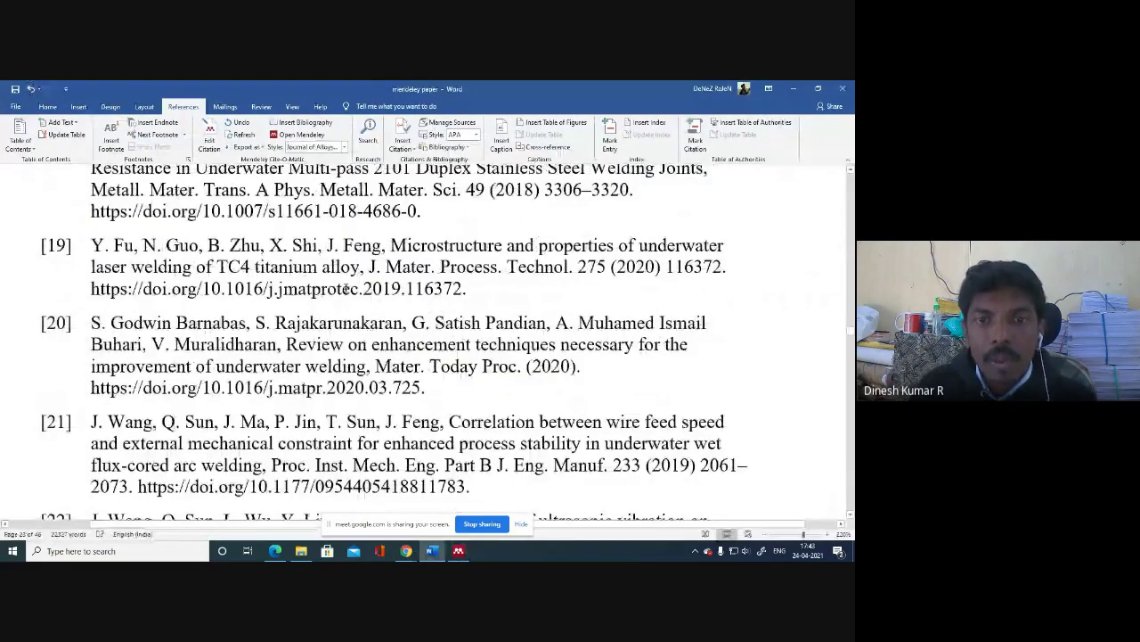
scroll(235, 270, "down", 20)
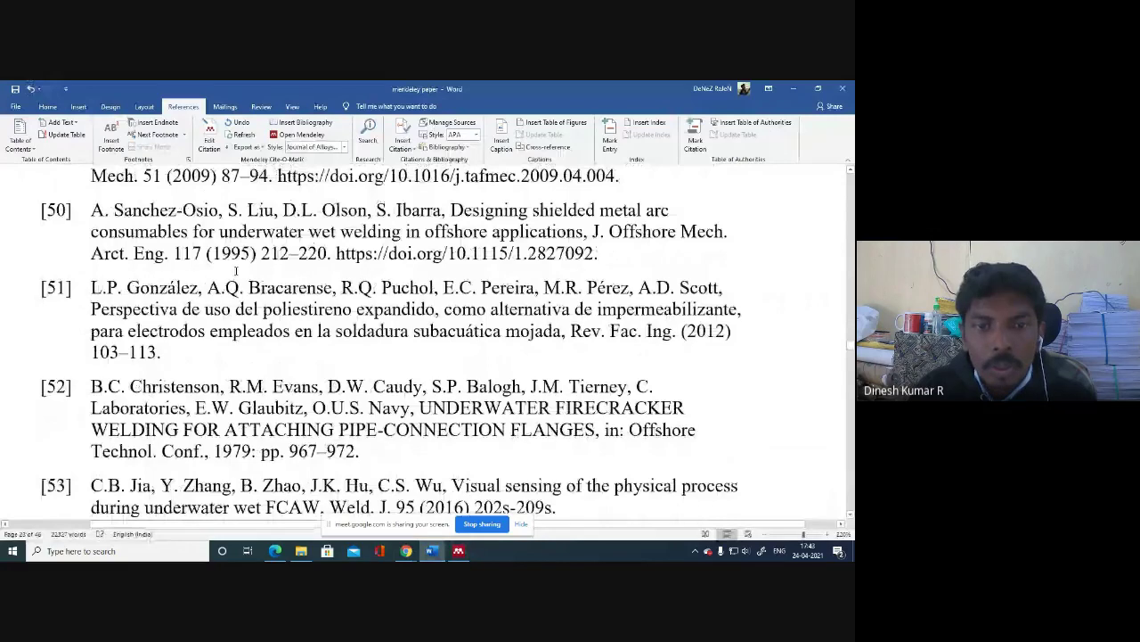